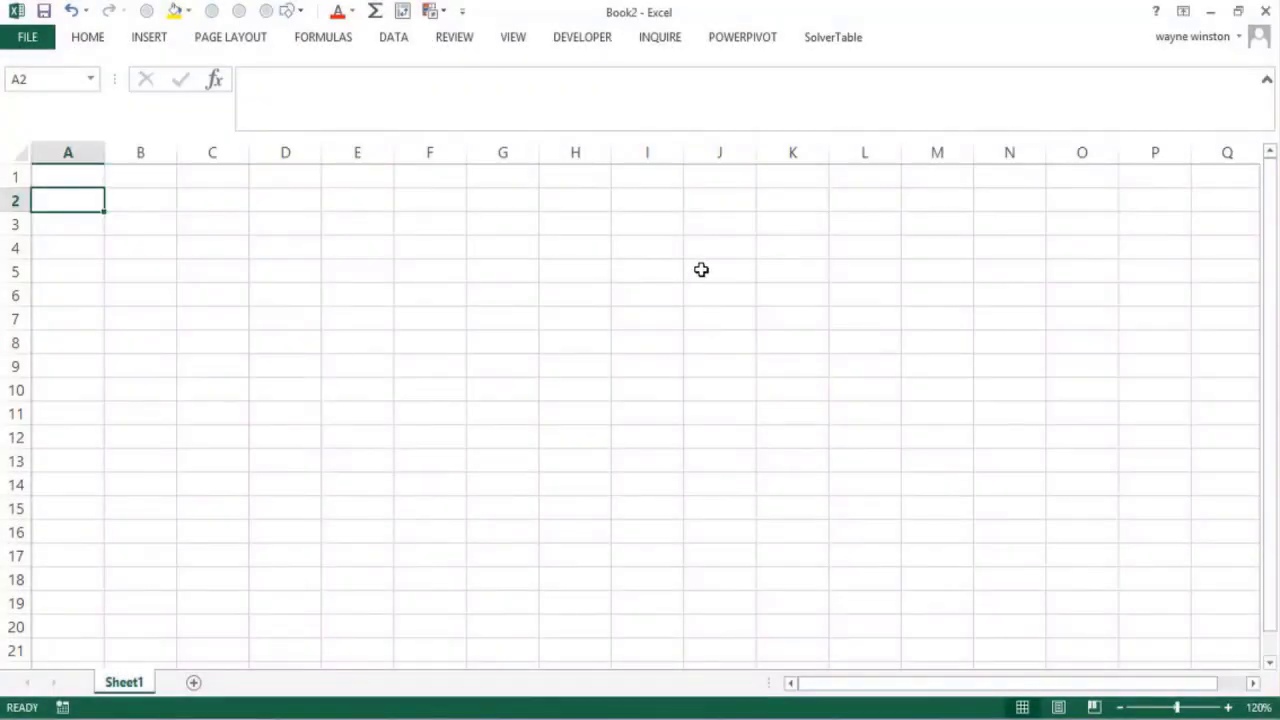
# Step: Type the heading 'Golf scores' into E3, replacing a mistaken first entry
pyautogui.click(711, 253)
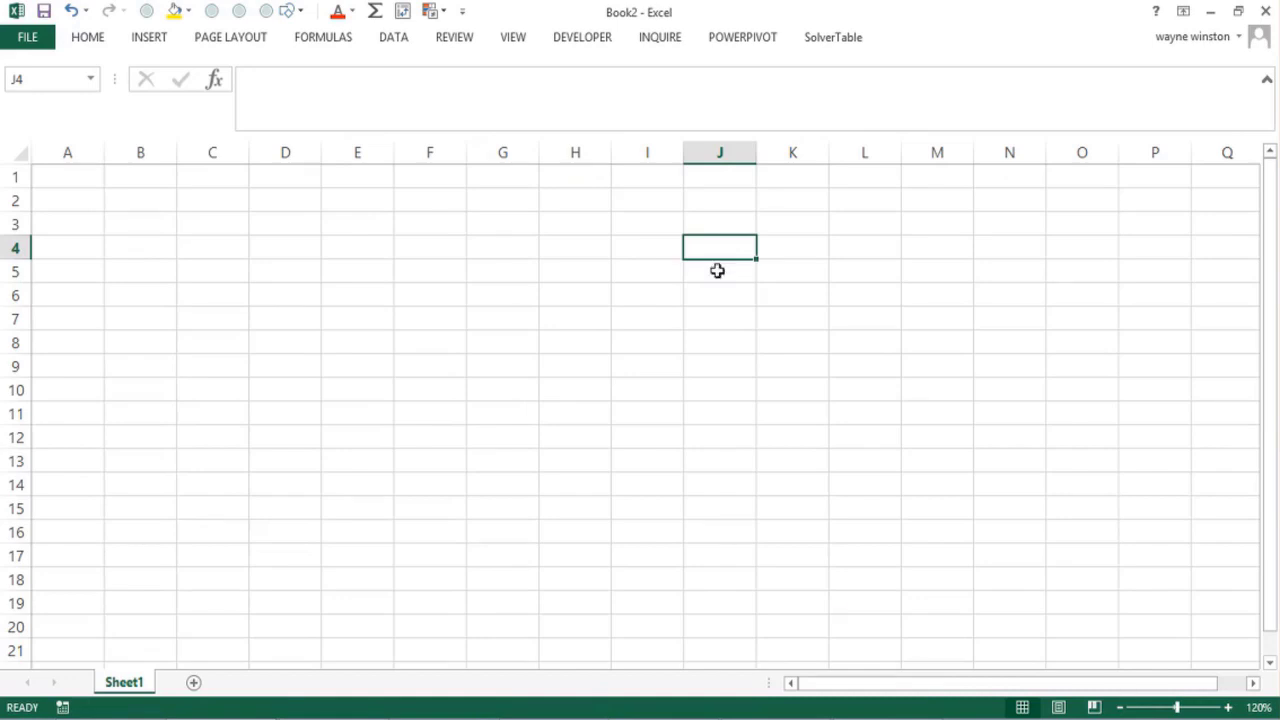
pyautogui.click(350, 233)
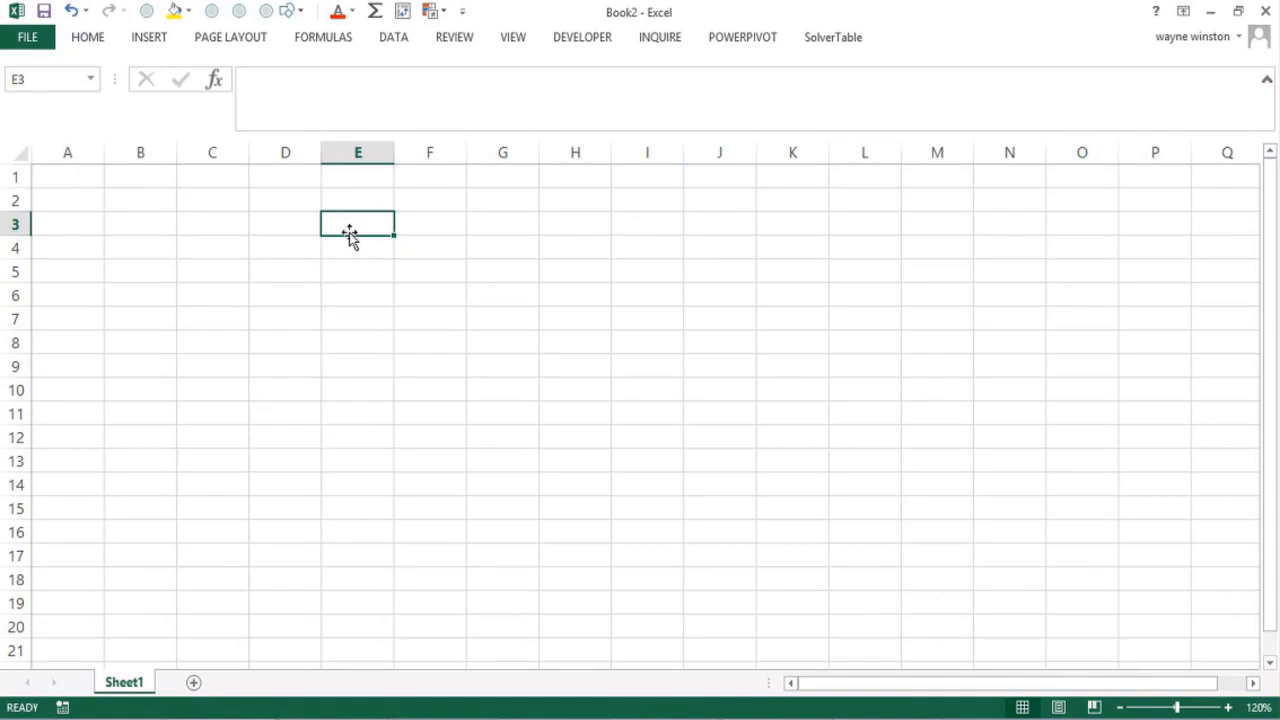
pyautogui.write('Point')
pyautogui.press('BackSpace')
pyautogui.press('BackSpace')
pyautogui.press('BackSpace')
pyautogui.press('BackSpace')
pyautogui.press('BackSpace')
pyautogui.write('G')
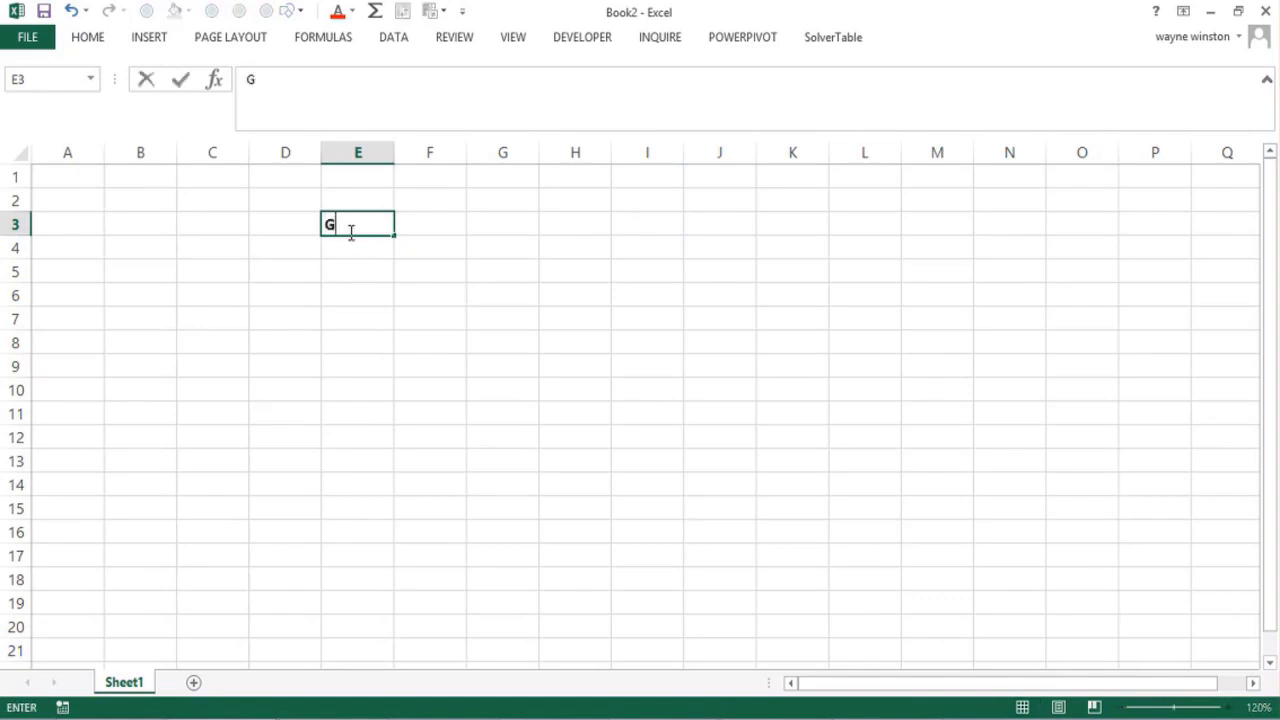
pyautogui.write('olf scores')
pyautogui.press('Return')
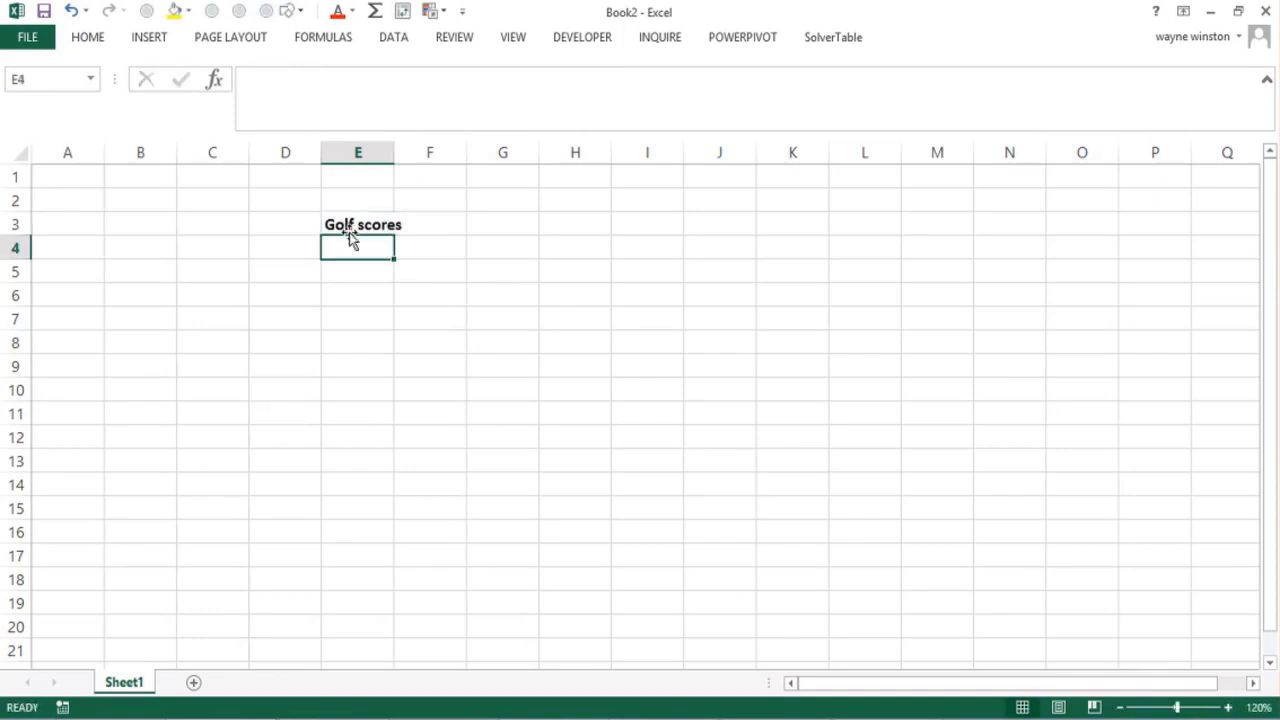
# Step: Widen column E and enter the golf scores 72 and 68 in E4:E5
pyautogui.moveTo(394, 153); pyautogui.dragTo(404, 153)
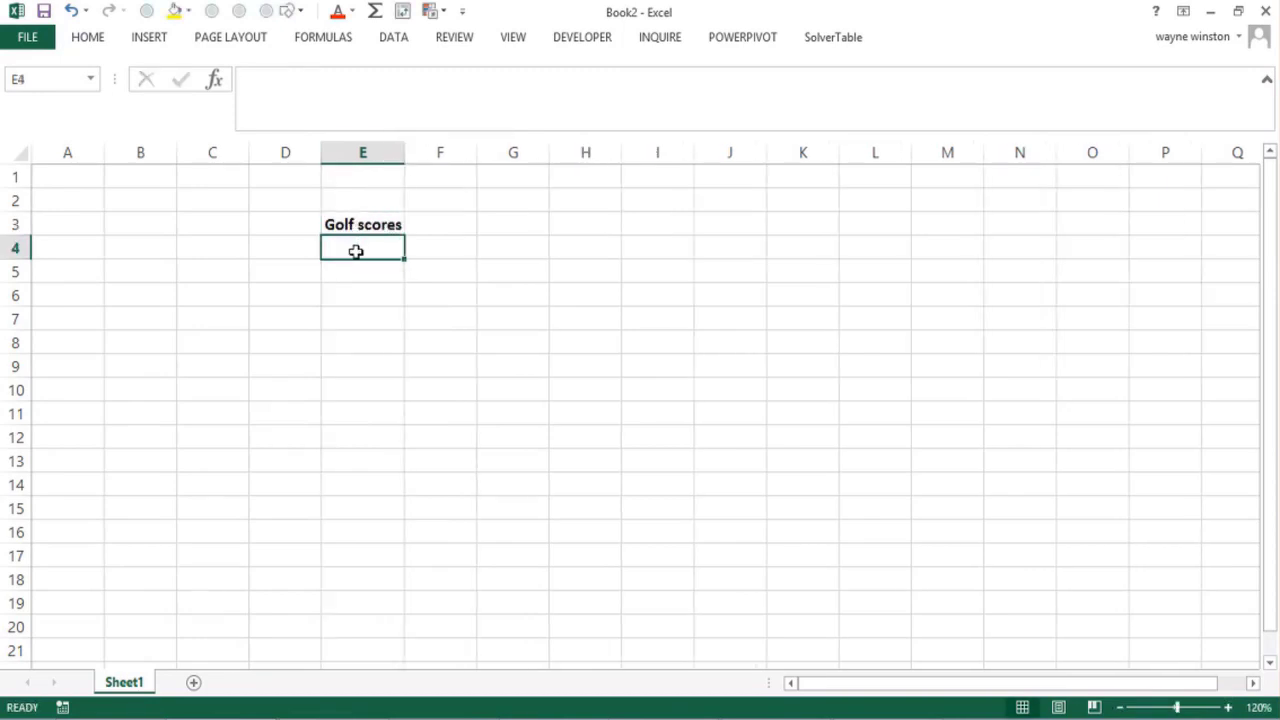
pyautogui.write('72')
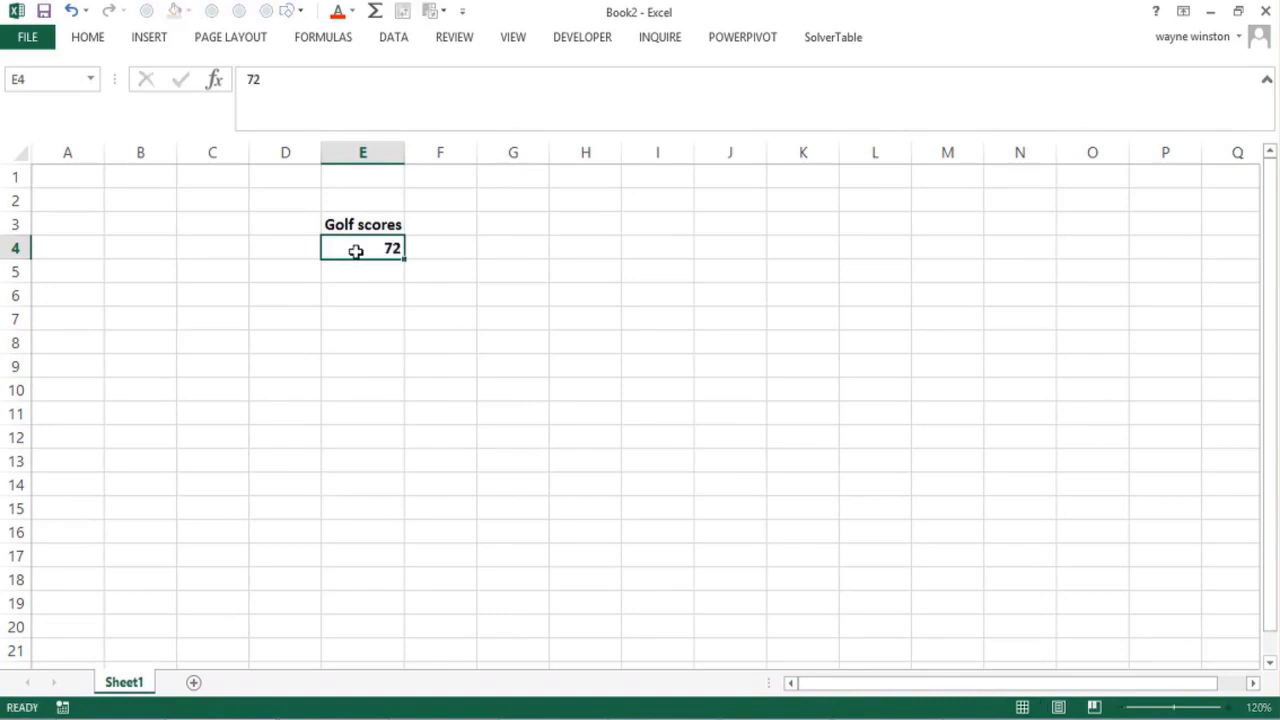
pyautogui.press('Return')
pyautogui.write('68')
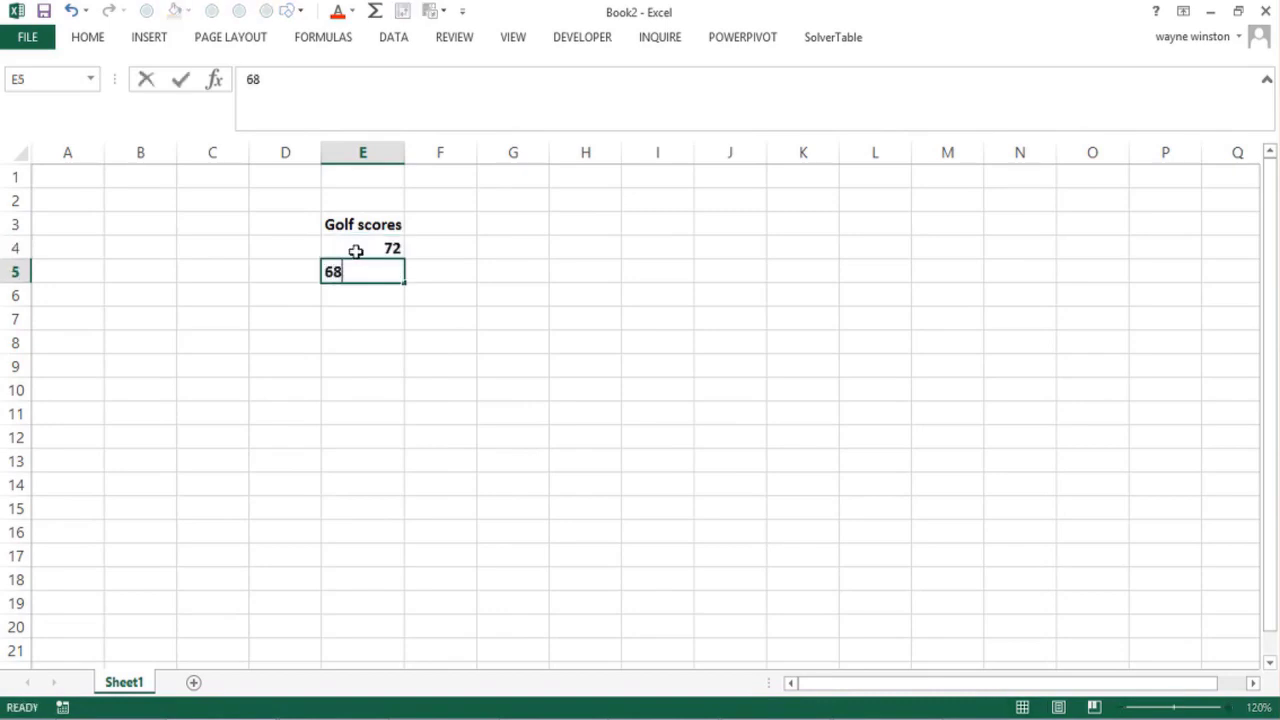
pyautogui.press('Return')
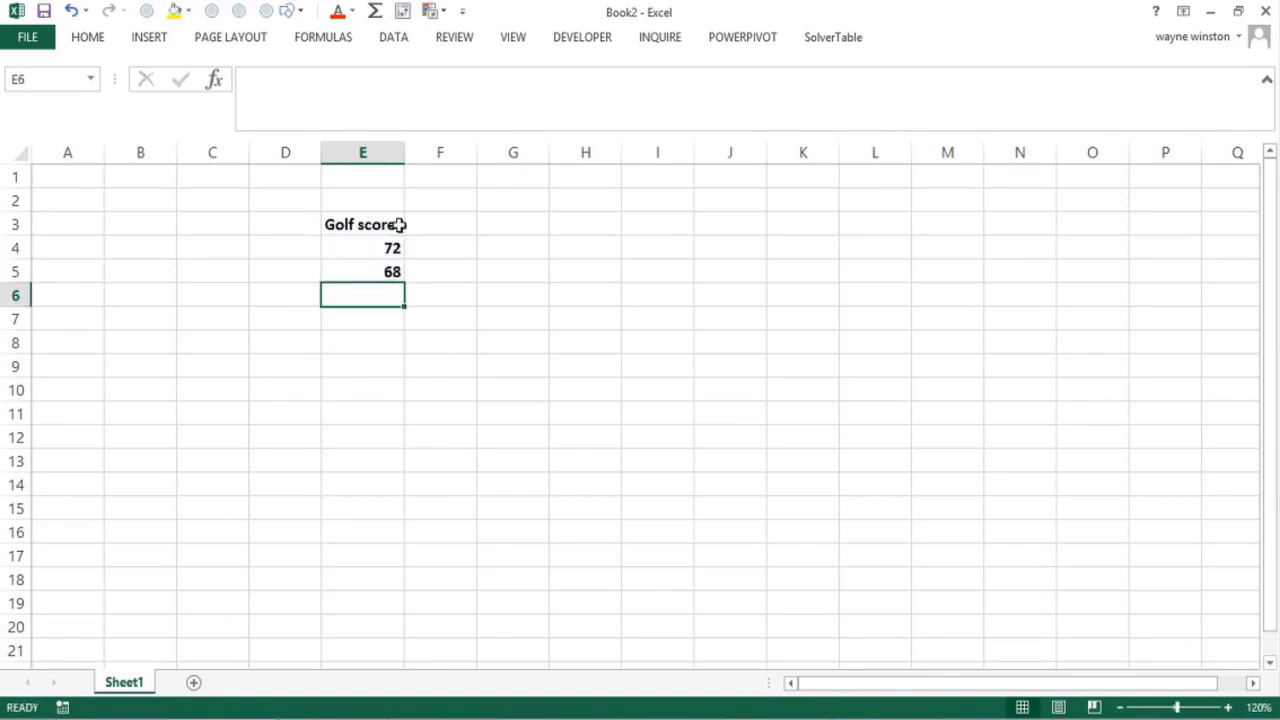
# Step: Put =AVERAGE(E4:E5) in H2 so it returns 70
pyautogui.click(578, 194)
pyautogui.write('=')
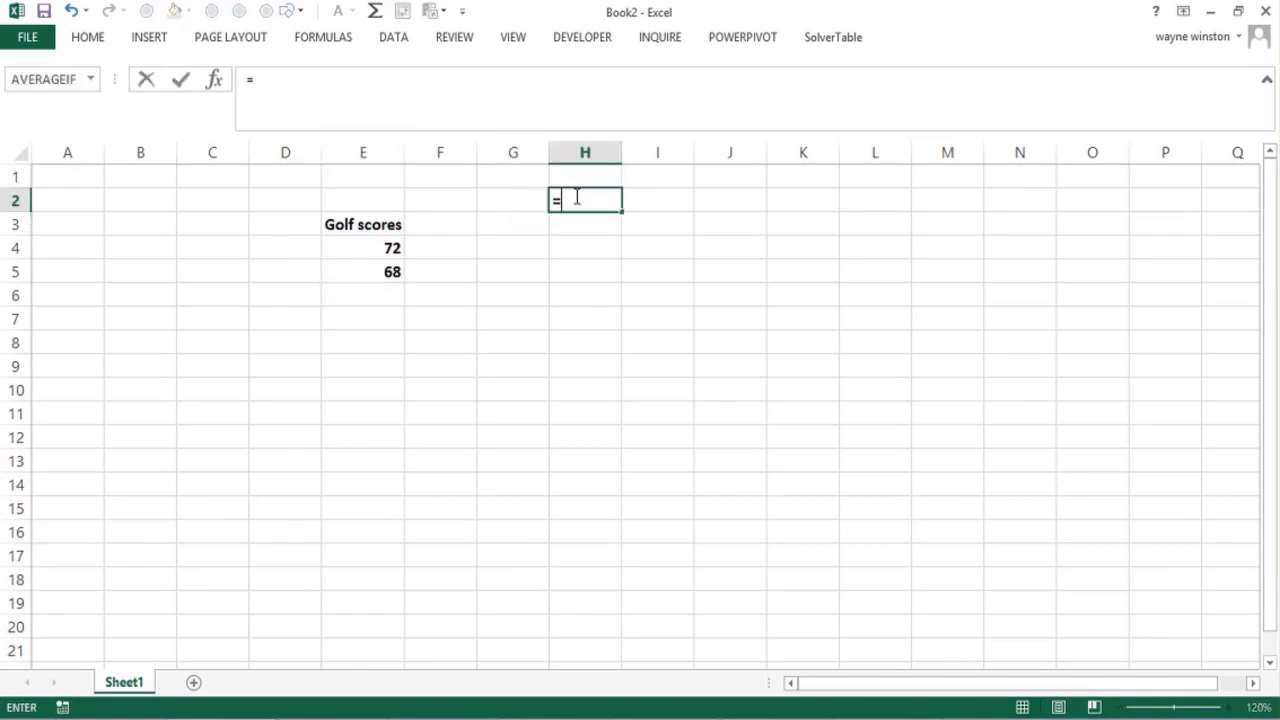
pyautogui.write('average(')
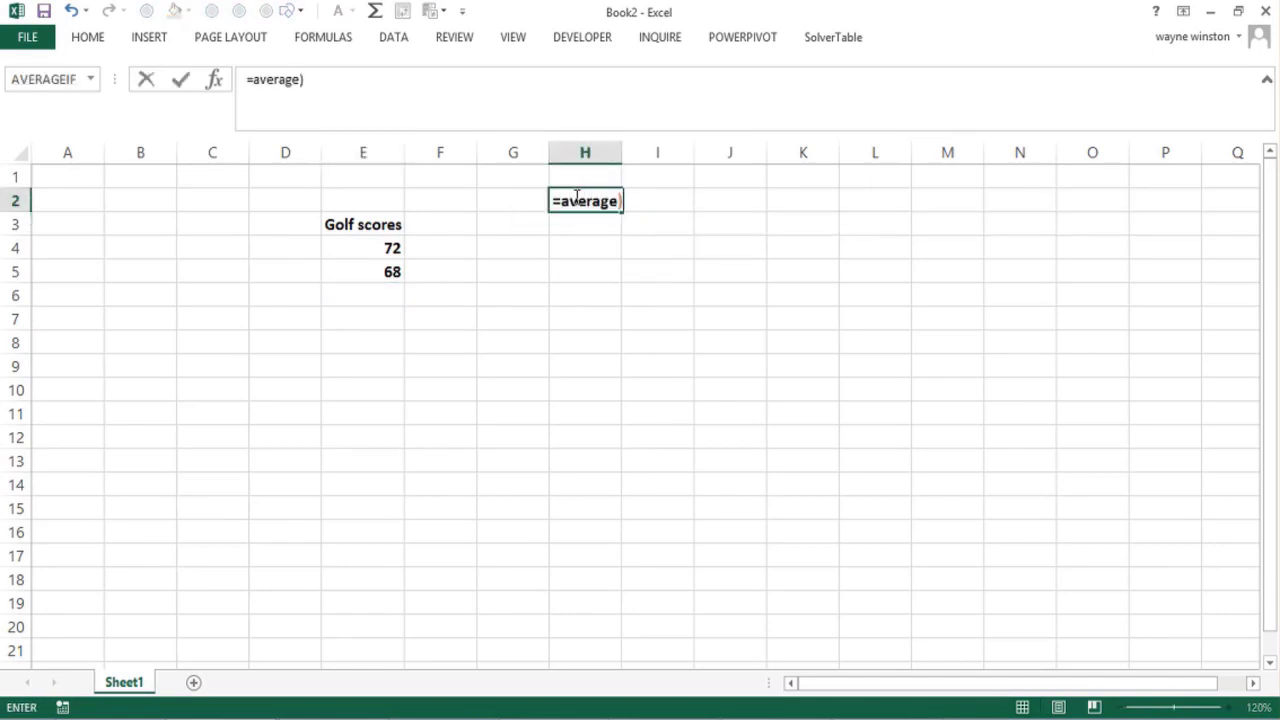
pyautogui.press('BackSpace')
pyautogui.write('(')
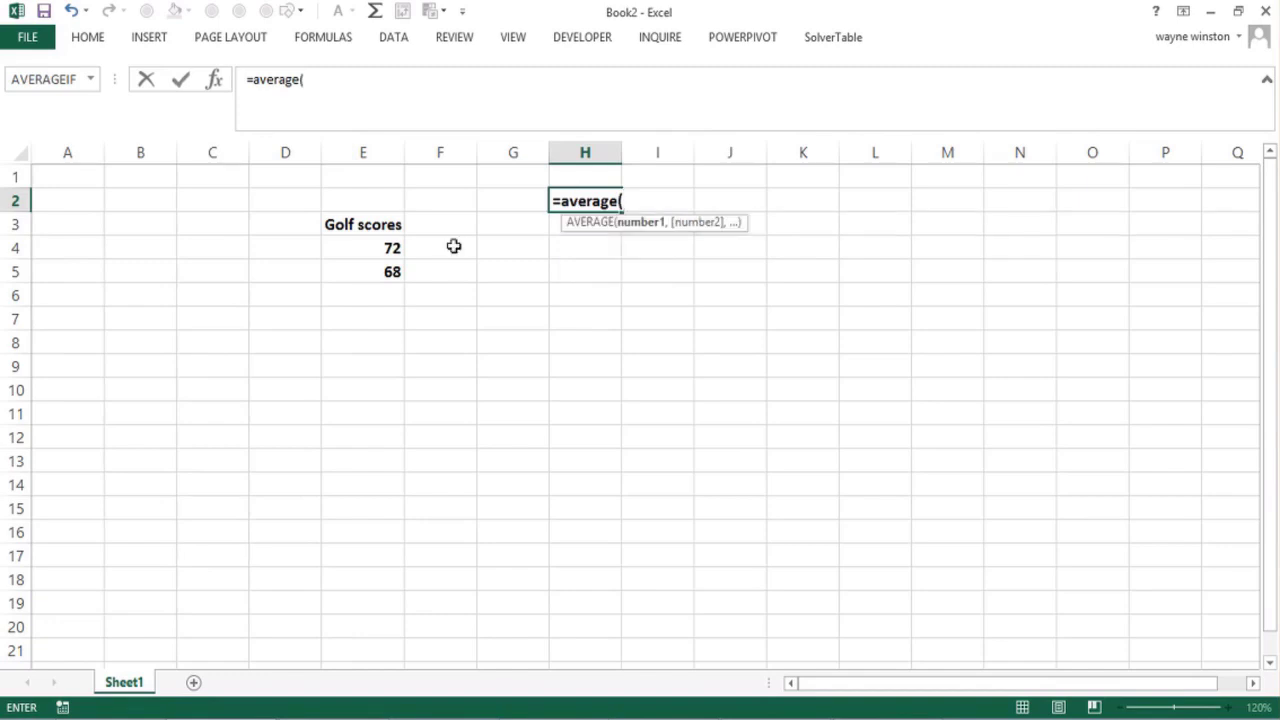
pyautogui.moveTo(360, 249)
pyautogui.mouseDown()
pyautogui.moveTo(360, 286)
pyautogui.moveTo(363, 271)
pyautogui.mouseUp()
pyautogui.write(')')
pyautogui.press('Return')
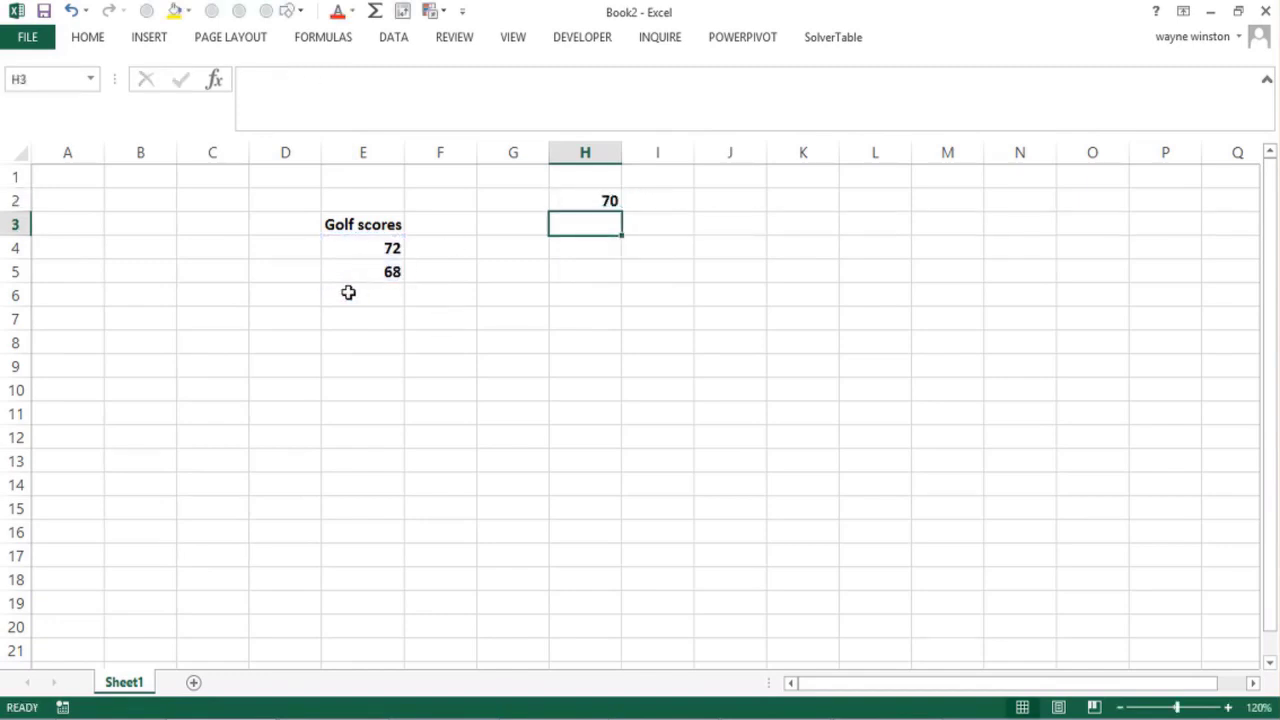
pyautogui.click(350, 292)
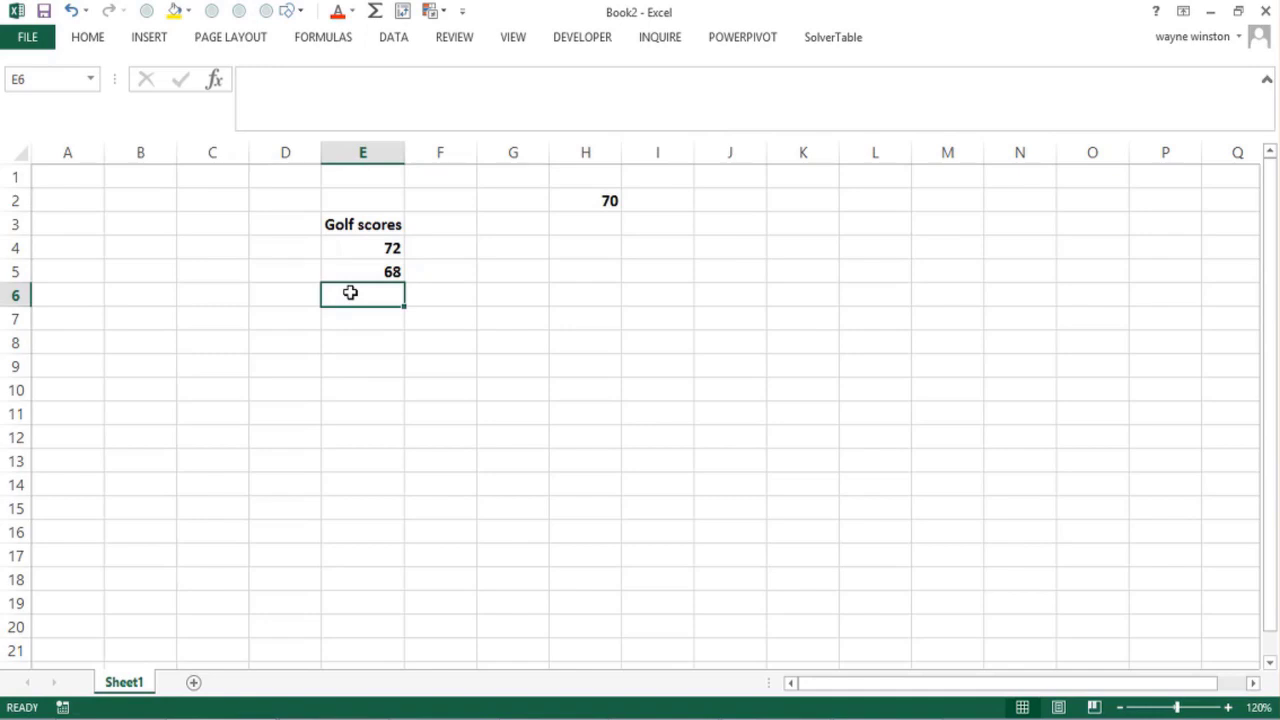
# Step: Enter 85 in E6 and show H2's formula text in I2 with =FORMULATEXT(H2)
pyautogui.write('85')
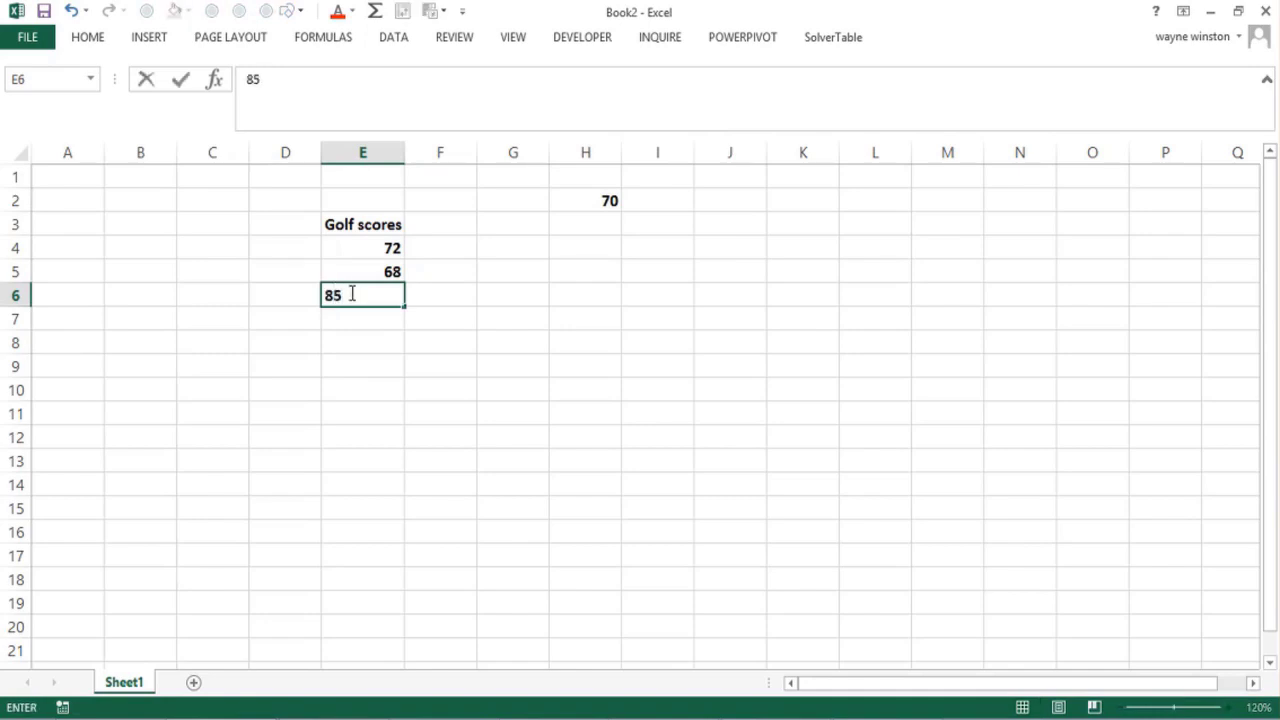
pyautogui.press('Return')
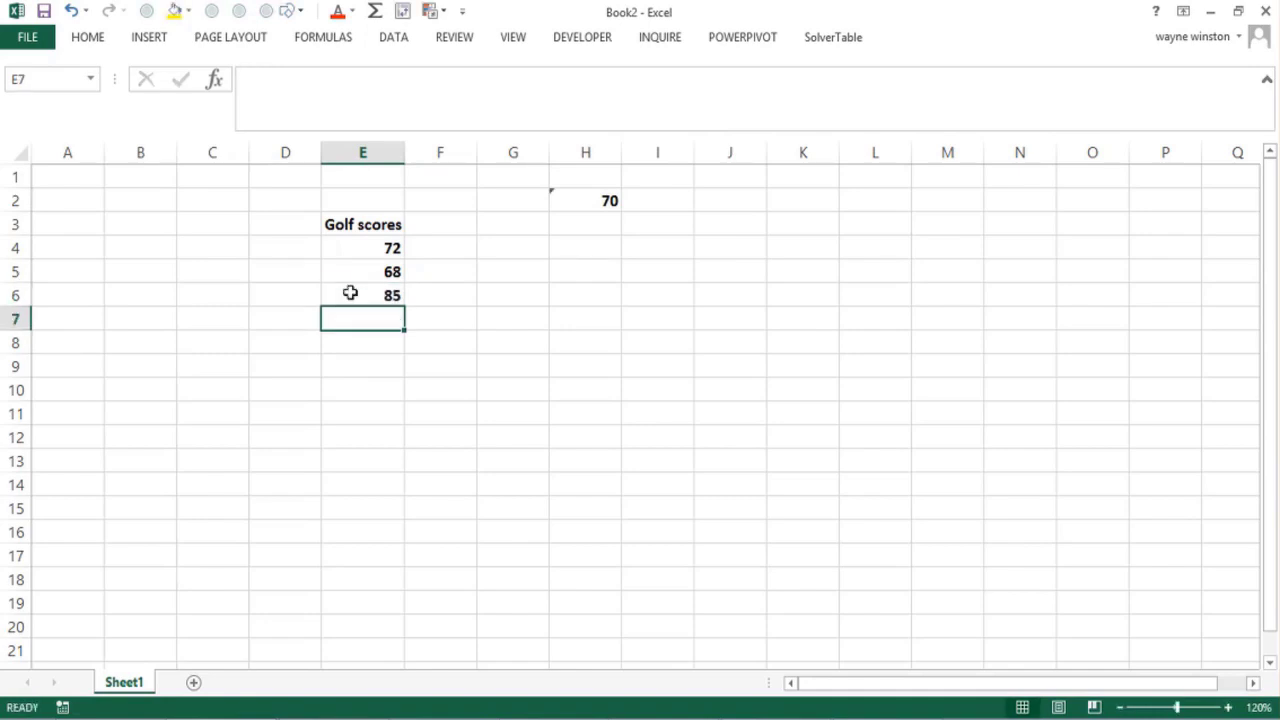
pyautogui.click(681, 195)
pyautogui.write('=form')
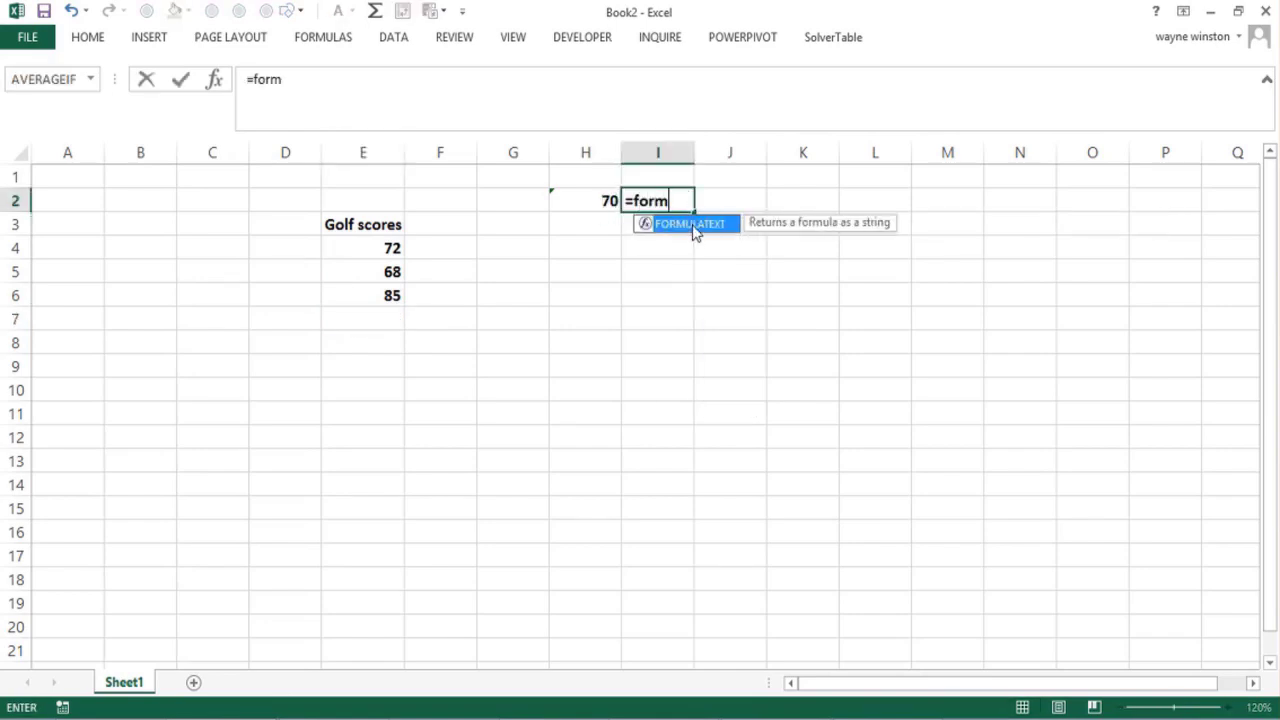
pyautogui.doubleClick(694, 229)
pyautogui.click(578, 199)
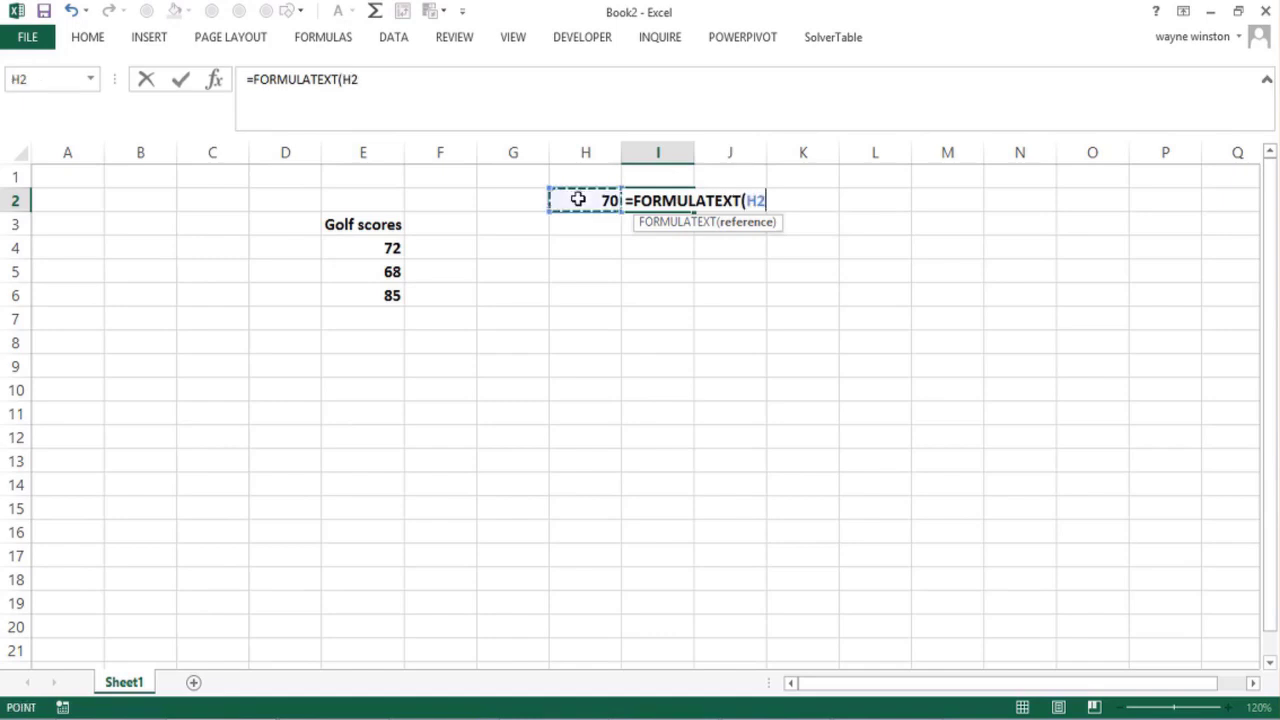
pyautogui.write(')')
pyautogui.press('Return')
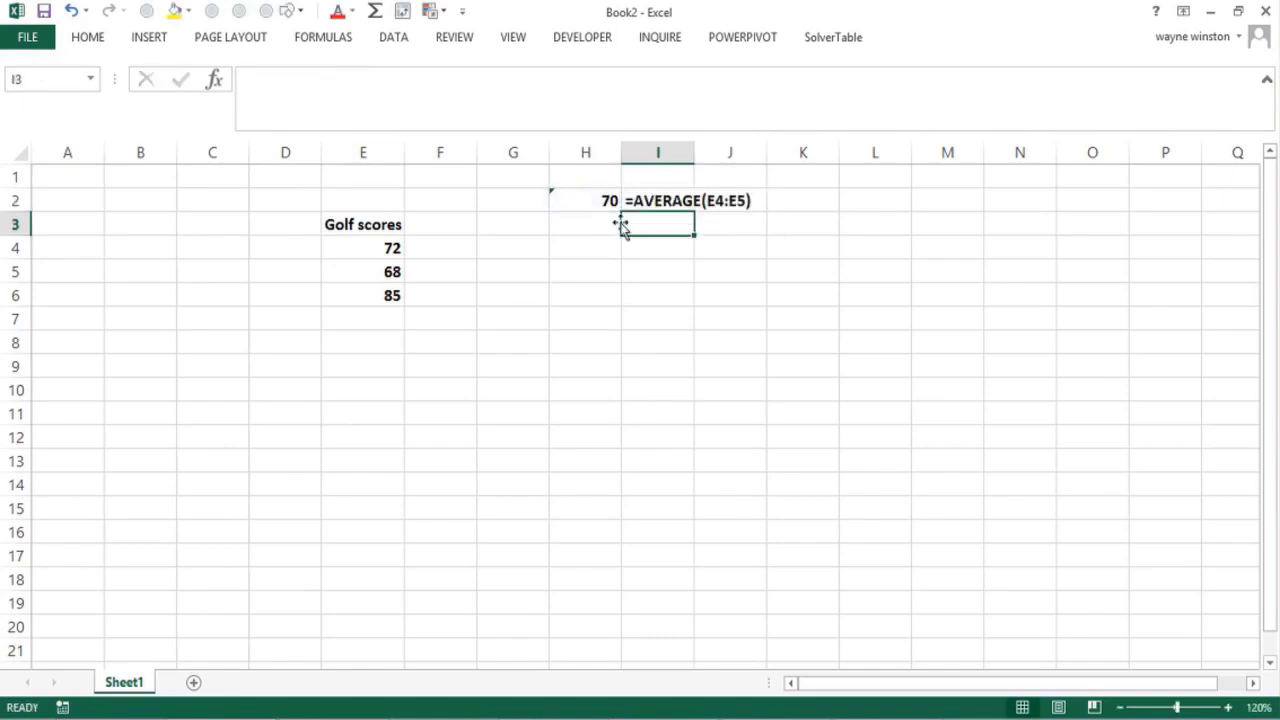
# Step: Enter =AVERAGE(E:E) in H3 to average all of column E, giving 75
pyautogui.click(379, 290)
pyautogui.click(596, 227)
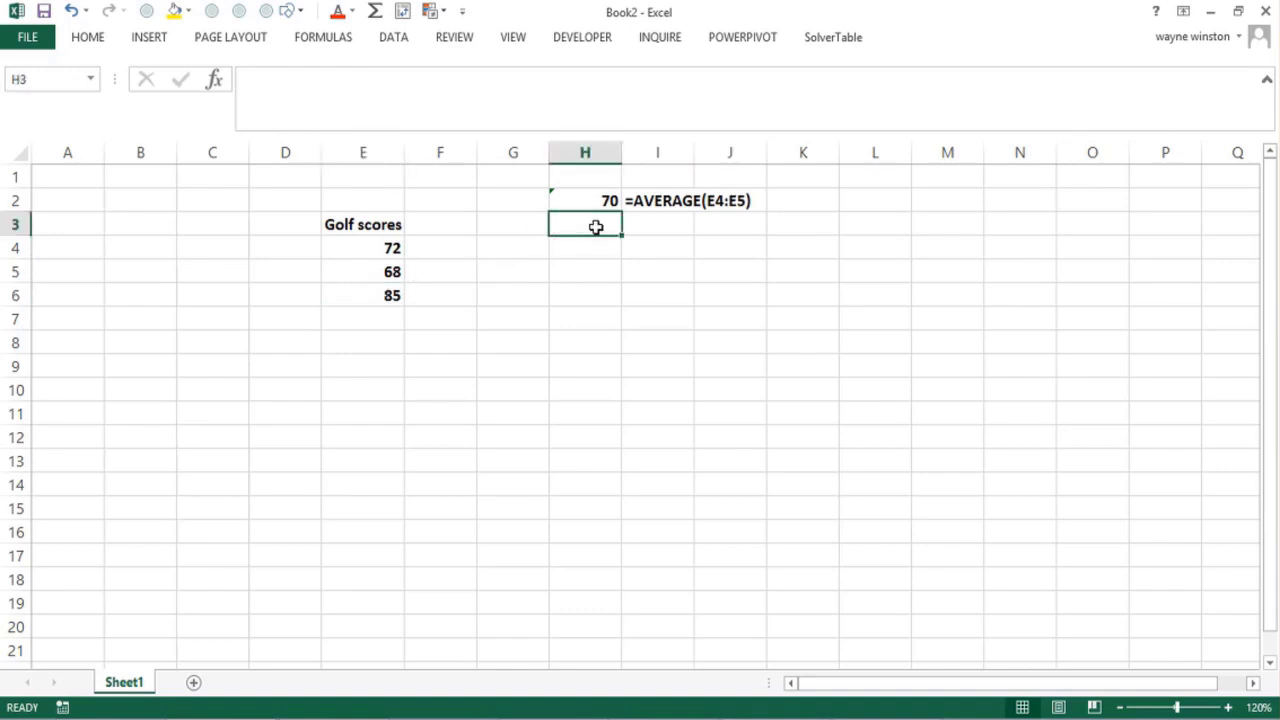
pyautogui.write('=average')
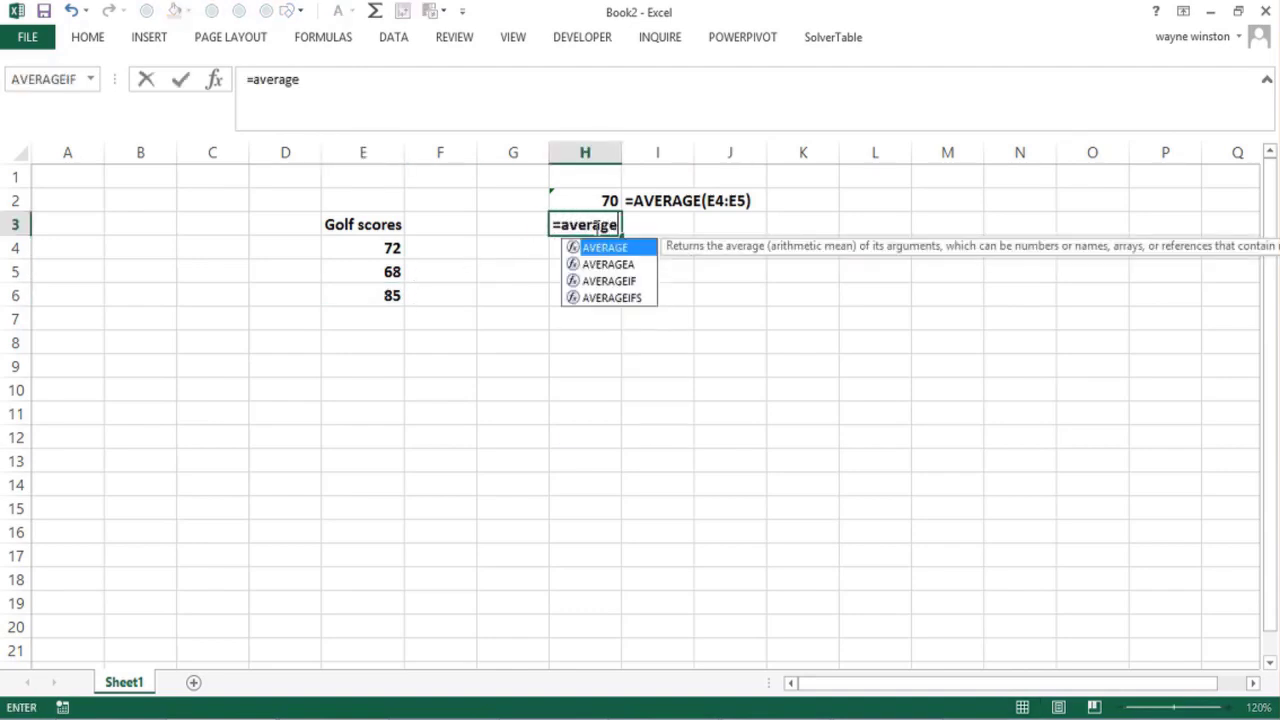
pyautogui.write('(e')
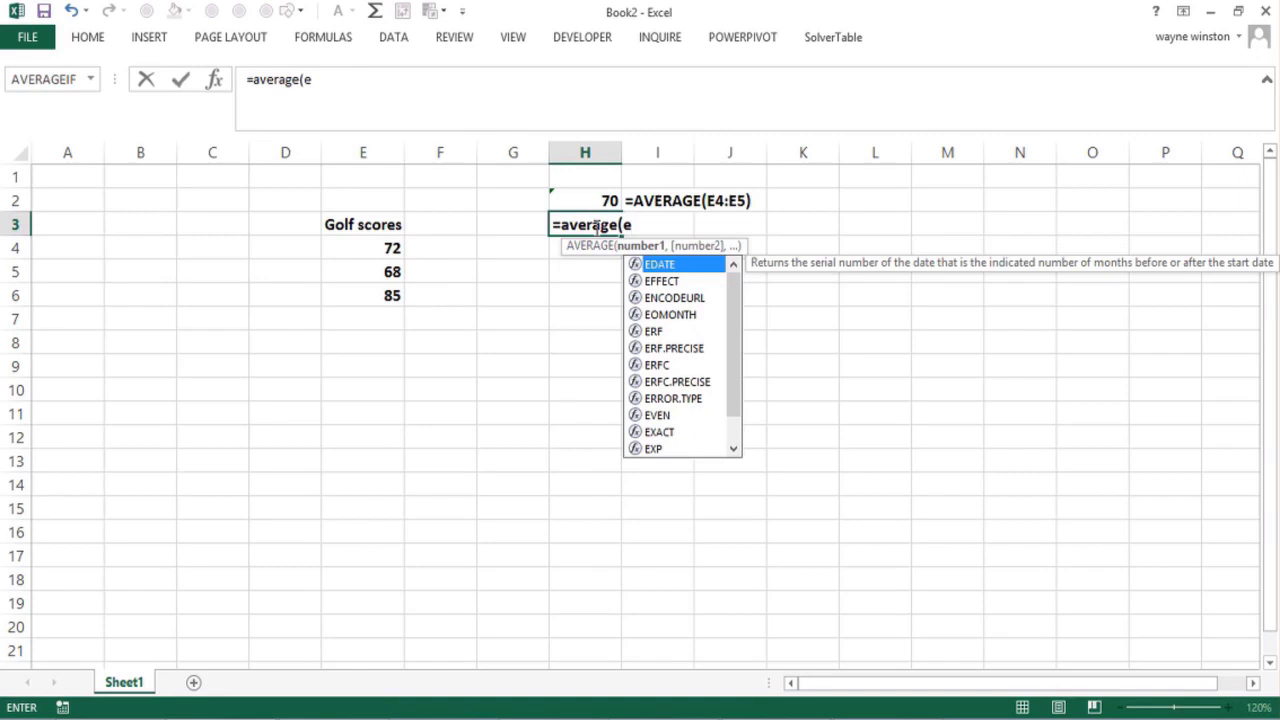
pyautogui.write(':e)')
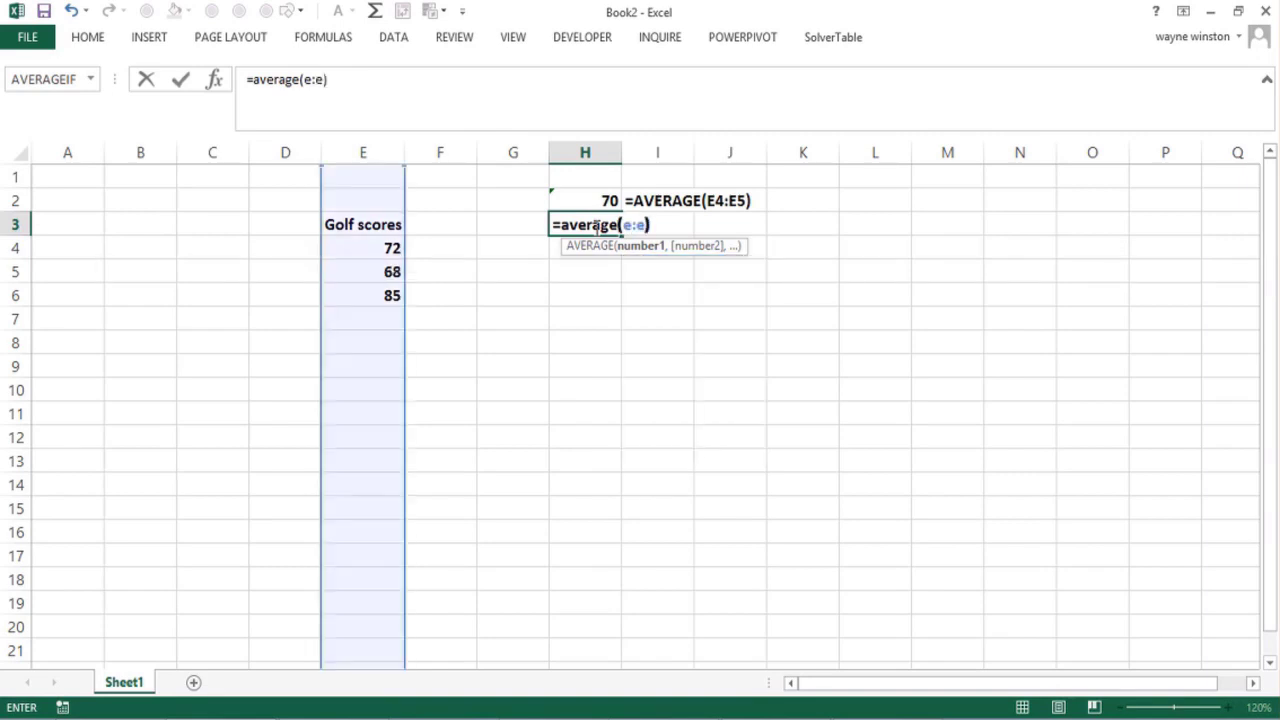
pyautogui.press('Return')
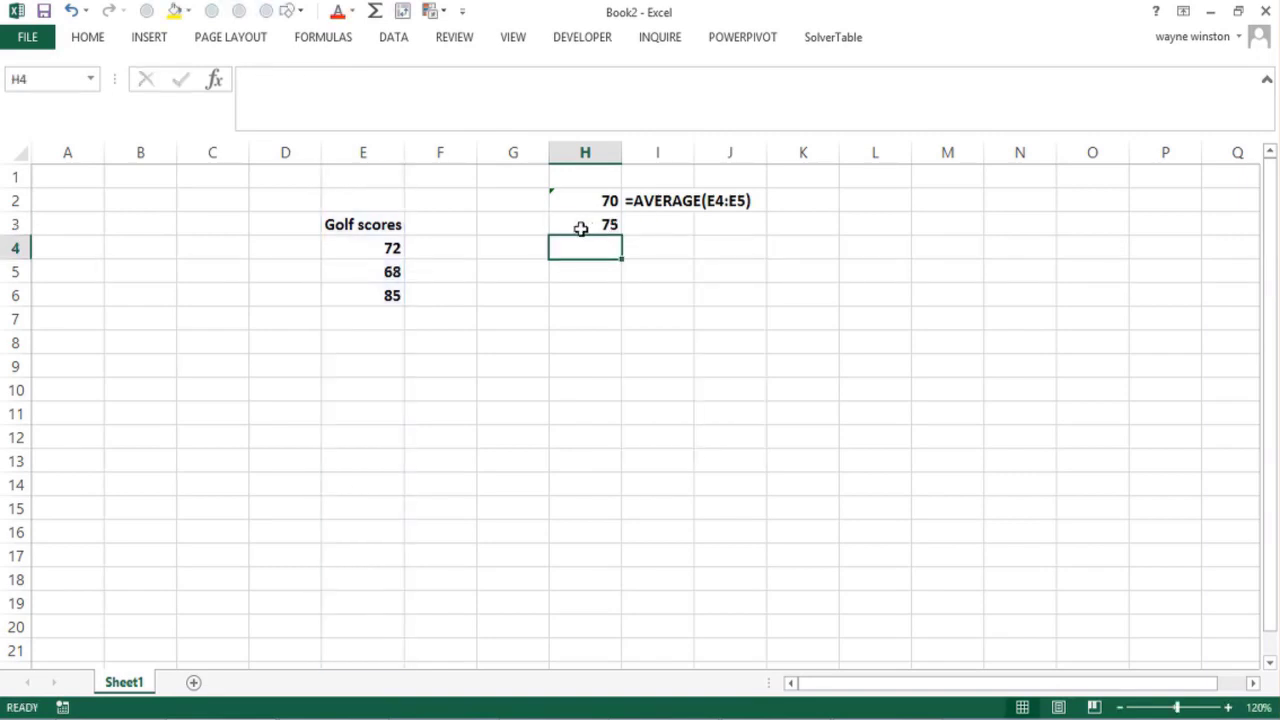
pyautogui.click(580, 228)
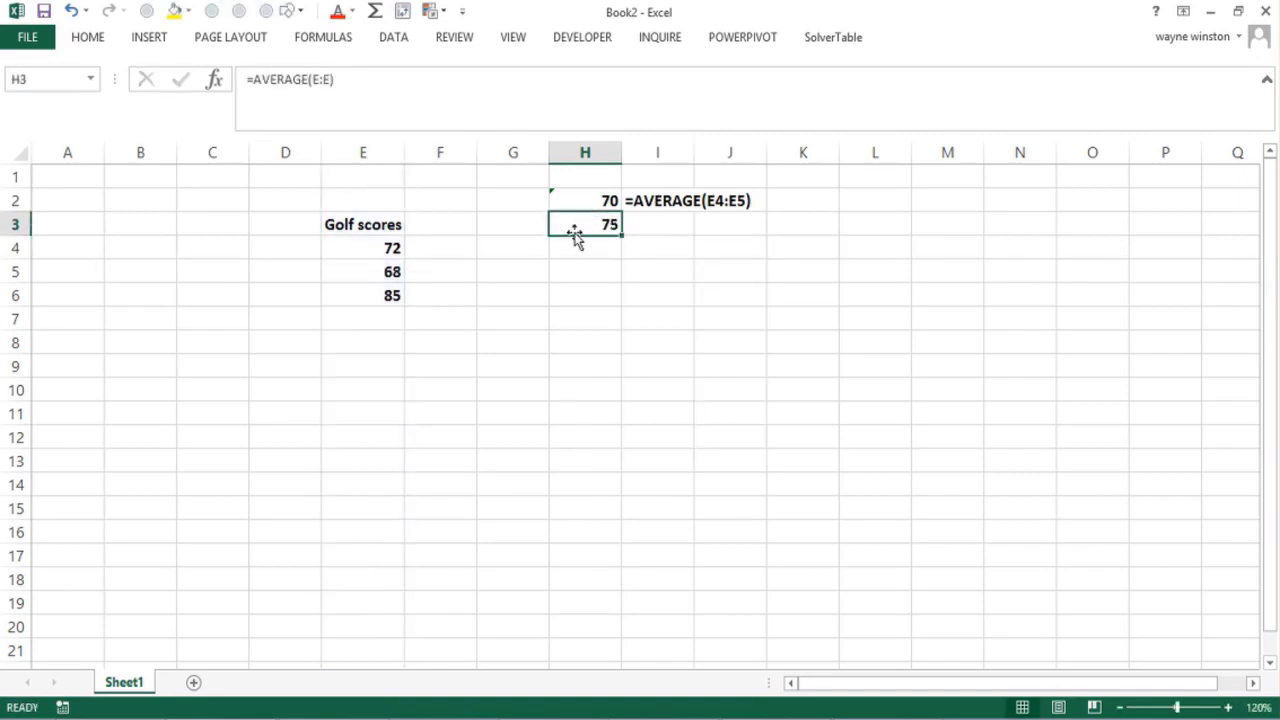
pyautogui.click(367, 318)
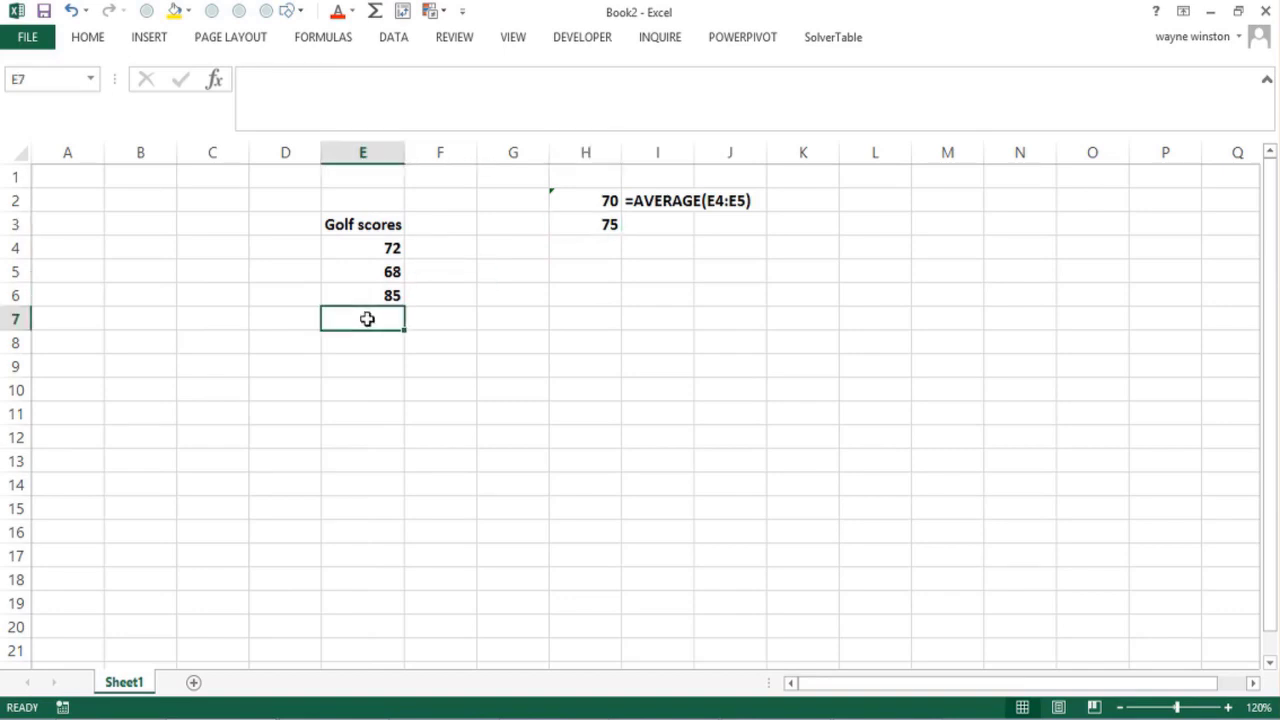
# Step: Add 95 as the fourth golf score in E7, raising H3's average to 80
pyautogui.write('95')
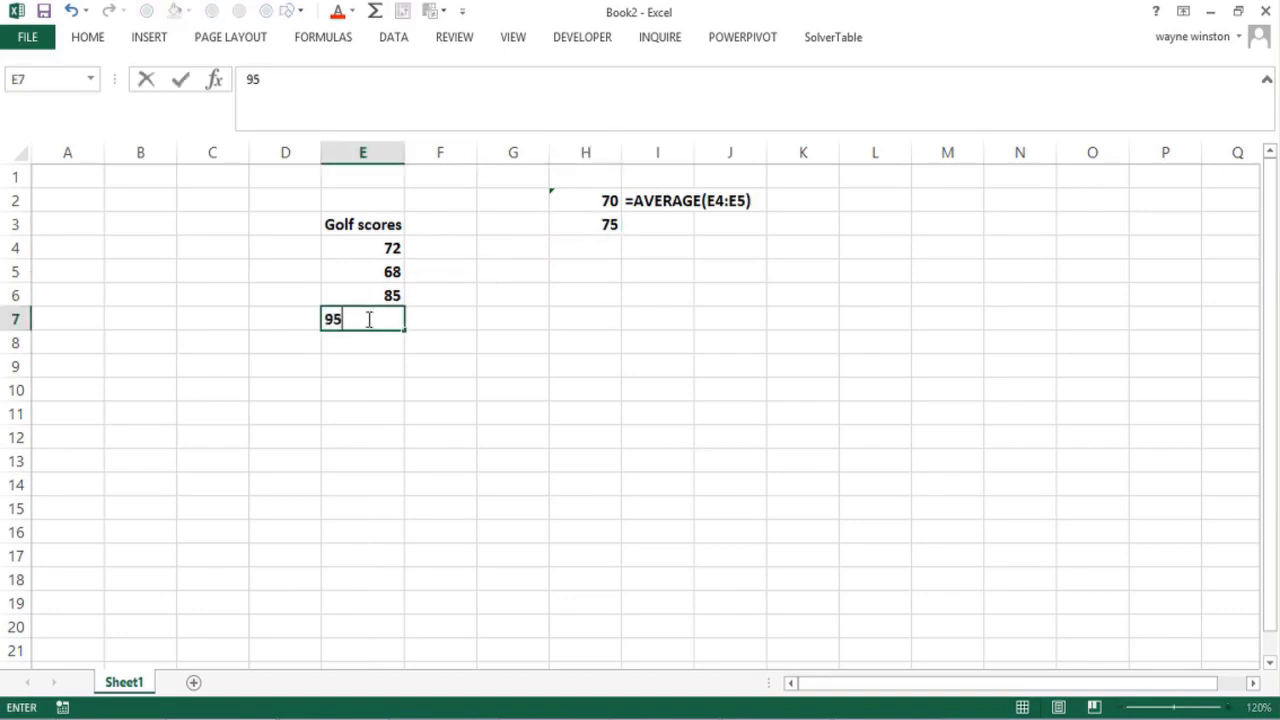
pyautogui.press('Return')
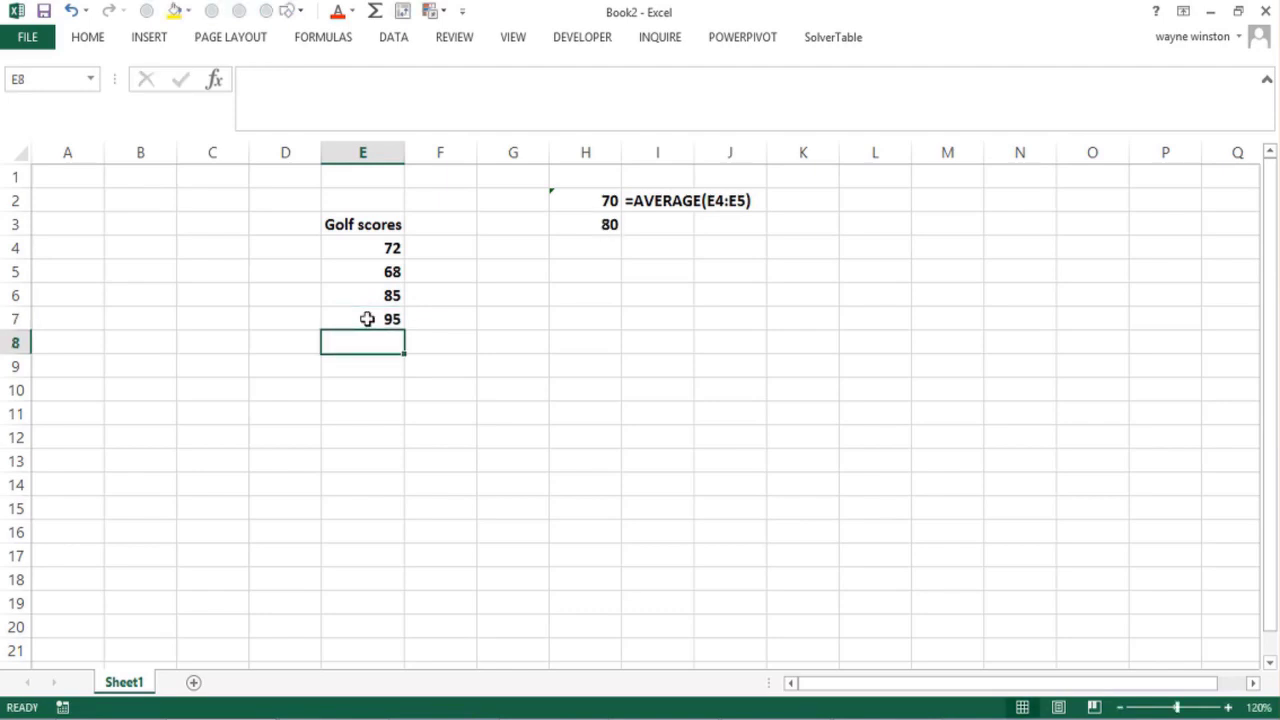
pyautogui.click(590, 224)
# Step: Copy I2's FORMULATEXT formula down to I3 to display =AVERAGE(E:E)
pyautogui.click(668, 202)
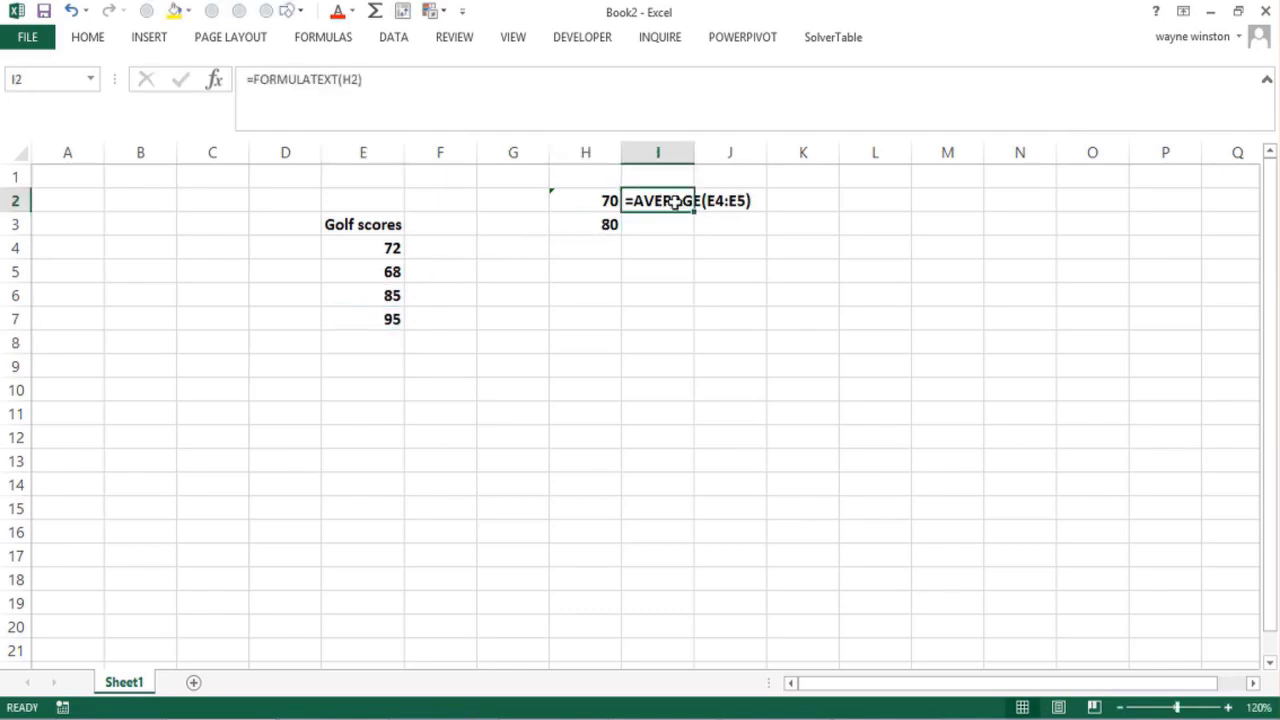
pyautogui.moveTo(694, 210); pyautogui.dragTo(695, 248)
pyautogui.click(648, 246)
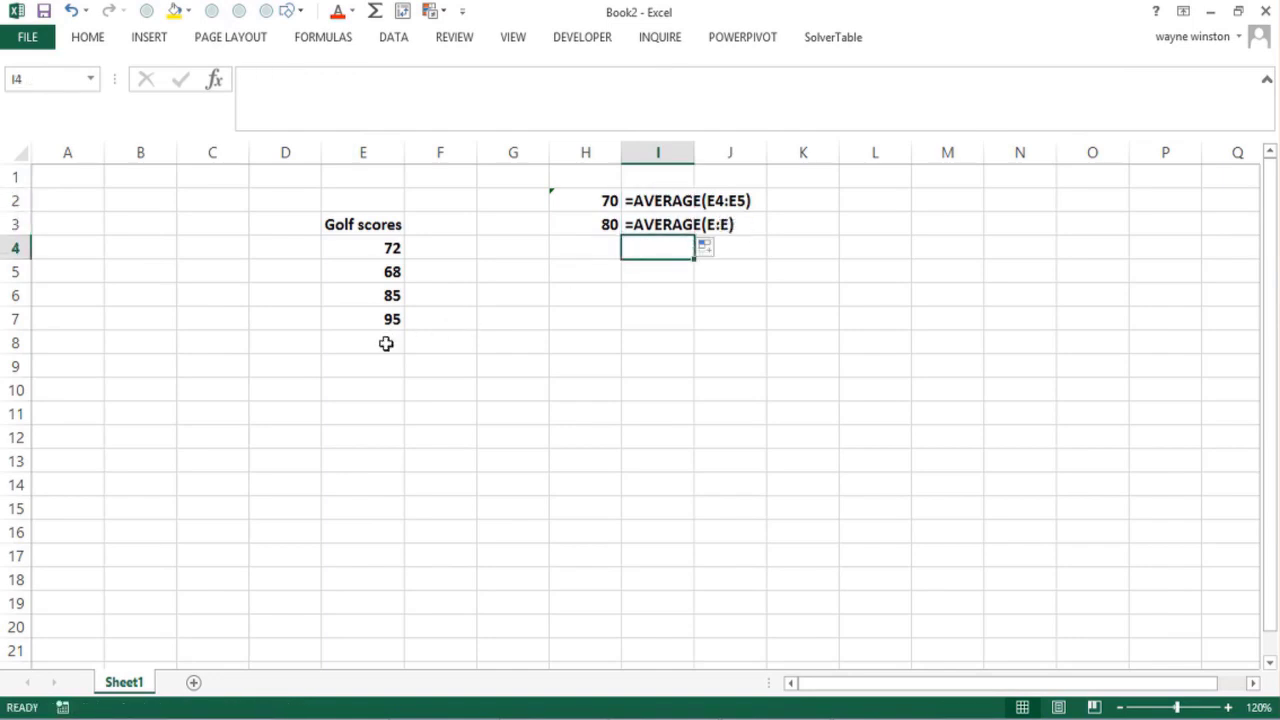
pyautogui.click(720, 412)
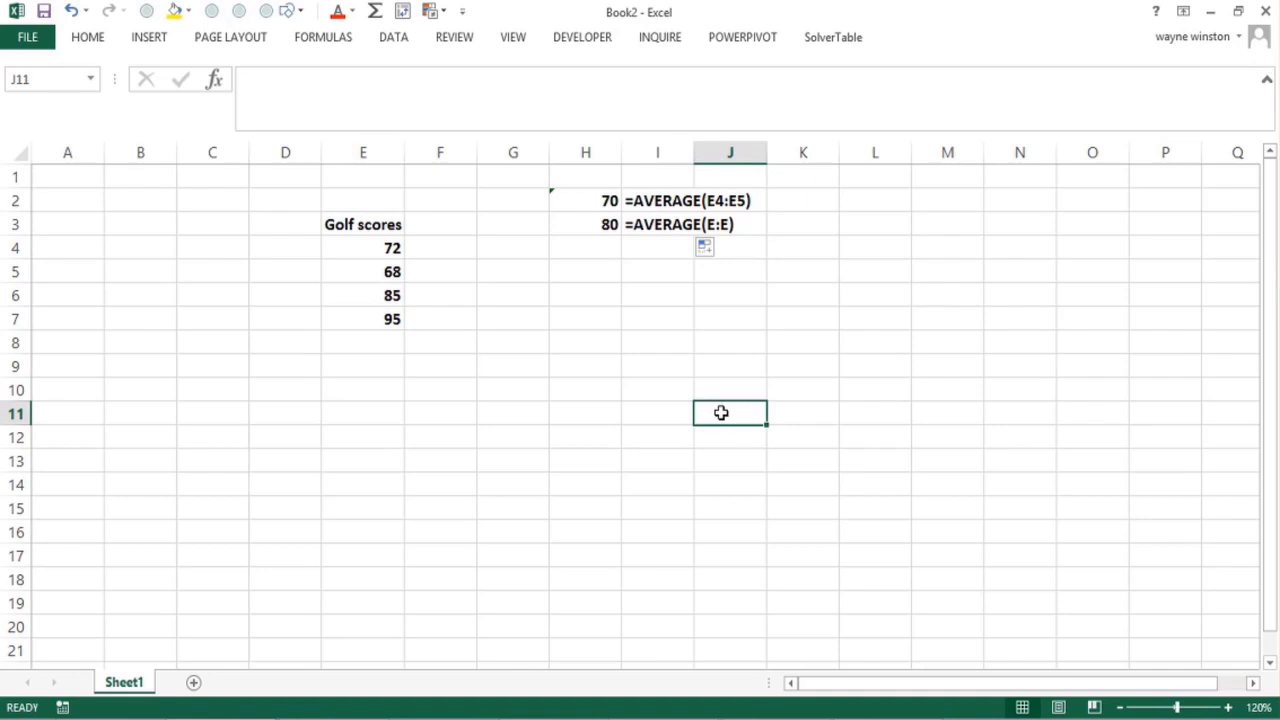
# Step: Label J11 'Exam Grades' and widen column J to fit it
pyautogui.write('Exam Grades')
pyautogui.press('Tab')
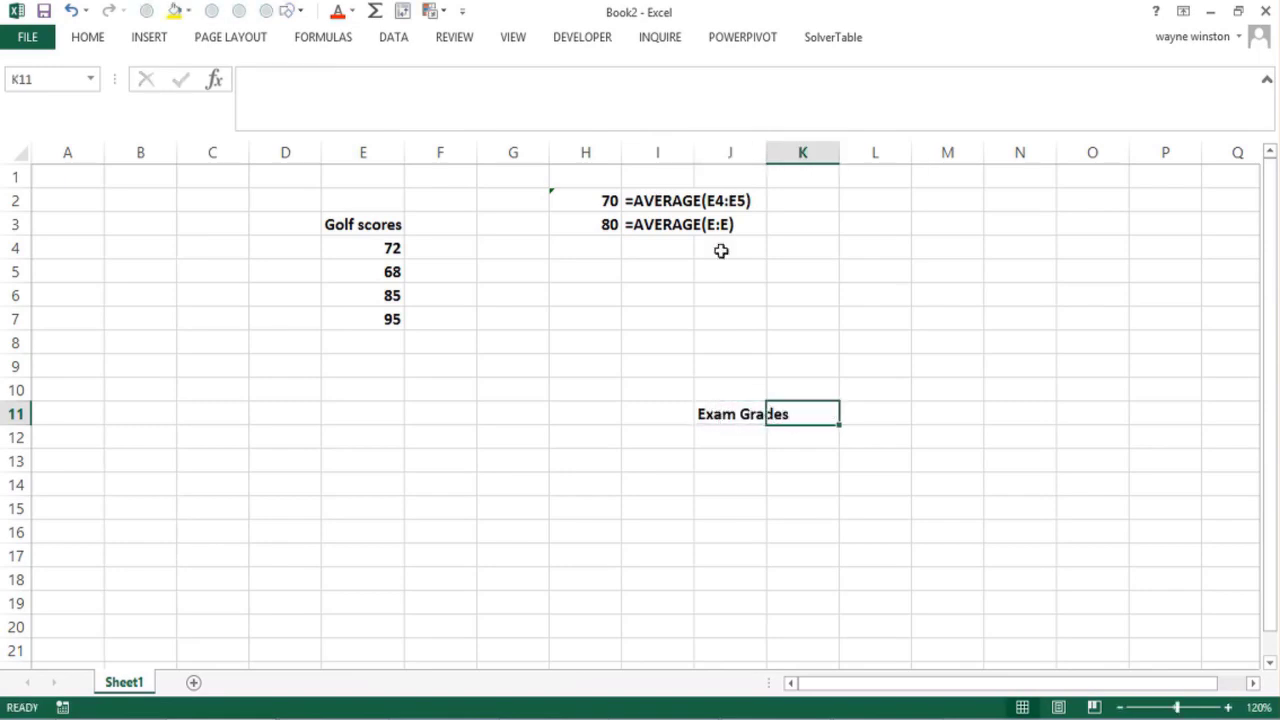
pyautogui.moveTo(766, 152); pyautogui.dragTo(797, 152)
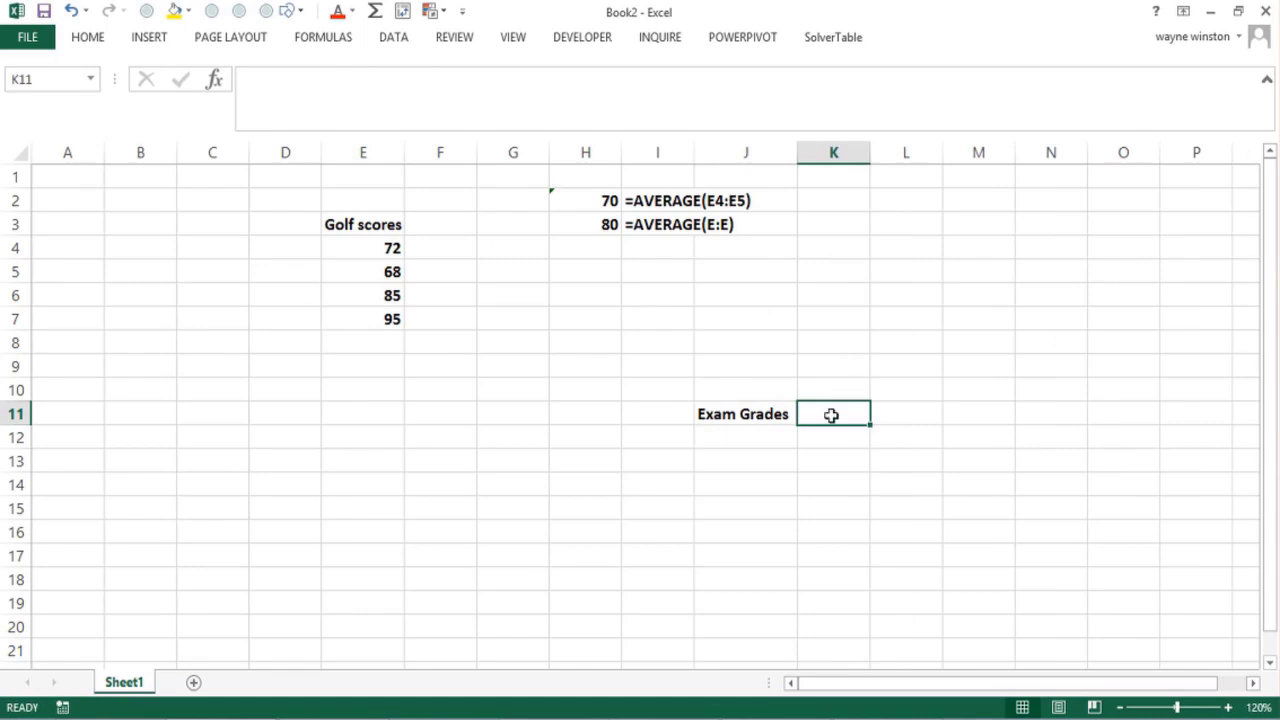
# Step: Enter the exam grades 92 in K11 and 86 in L11
pyautogui.write('9')
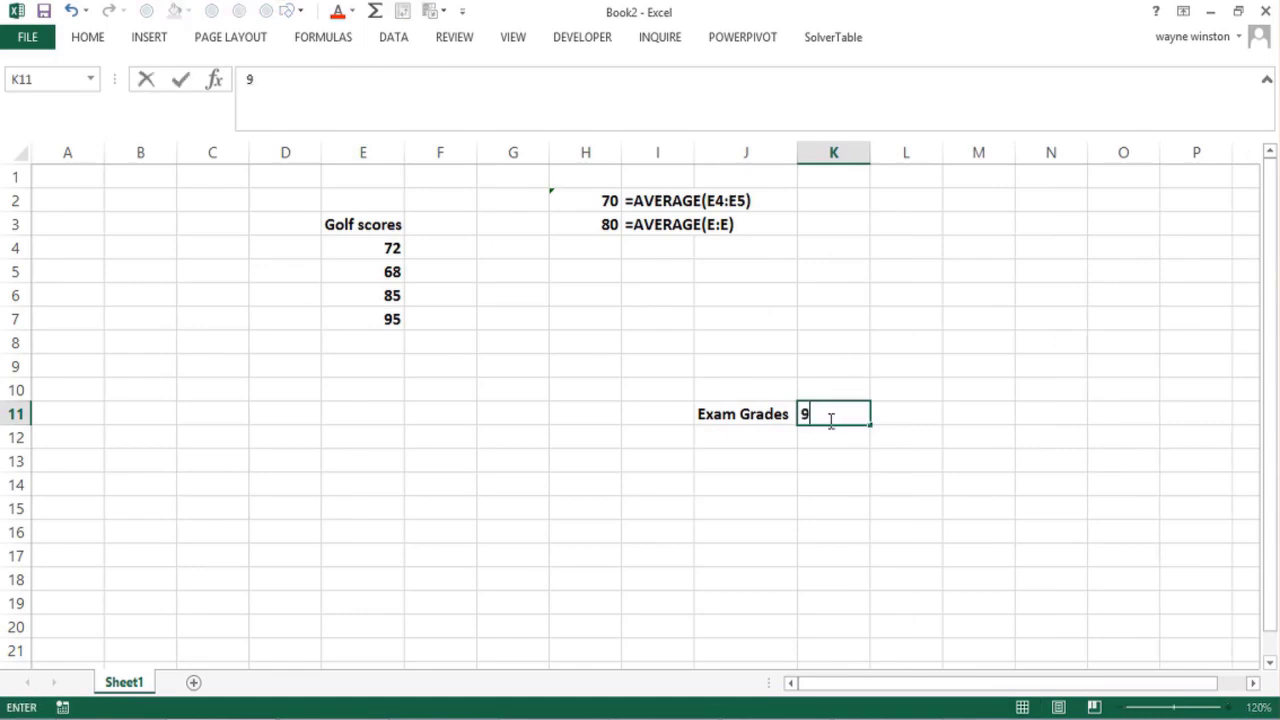
pyautogui.write('2')
pyautogui.press('Tab')
pyautogui.write('86')
pyautogui.press('Up')
# Step: Start a whole-row average, =AVERAGE(12:12), in the cell above the grades
pyautogui.press('Up')
pyautogui.press('Left')
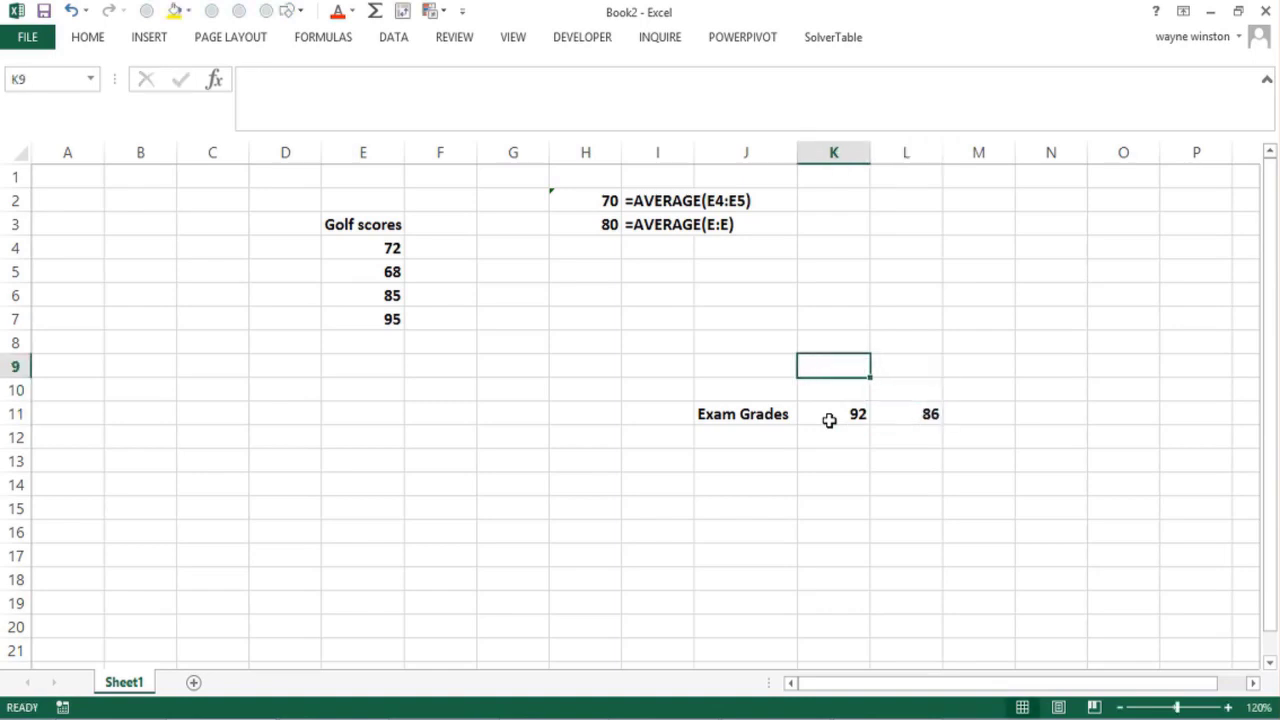
pyautogui.press('Left')
pyautogui.press('Left')
pyautogui.press('Up')
pyautogui.write('=av')
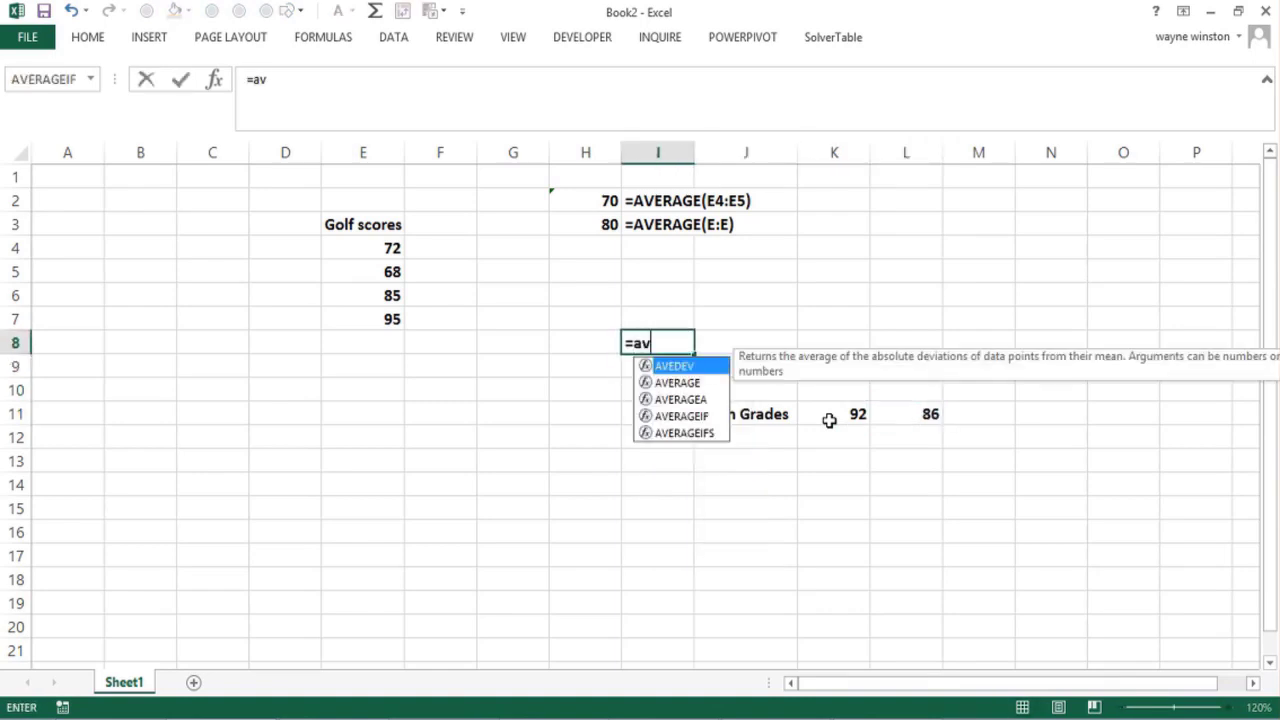
pyautogui.write('erage(12:12)')
# Step: Replace I8's #DIV/0! row-12 average with =AVERAGE(11:11)
pyautogui.press('Return')
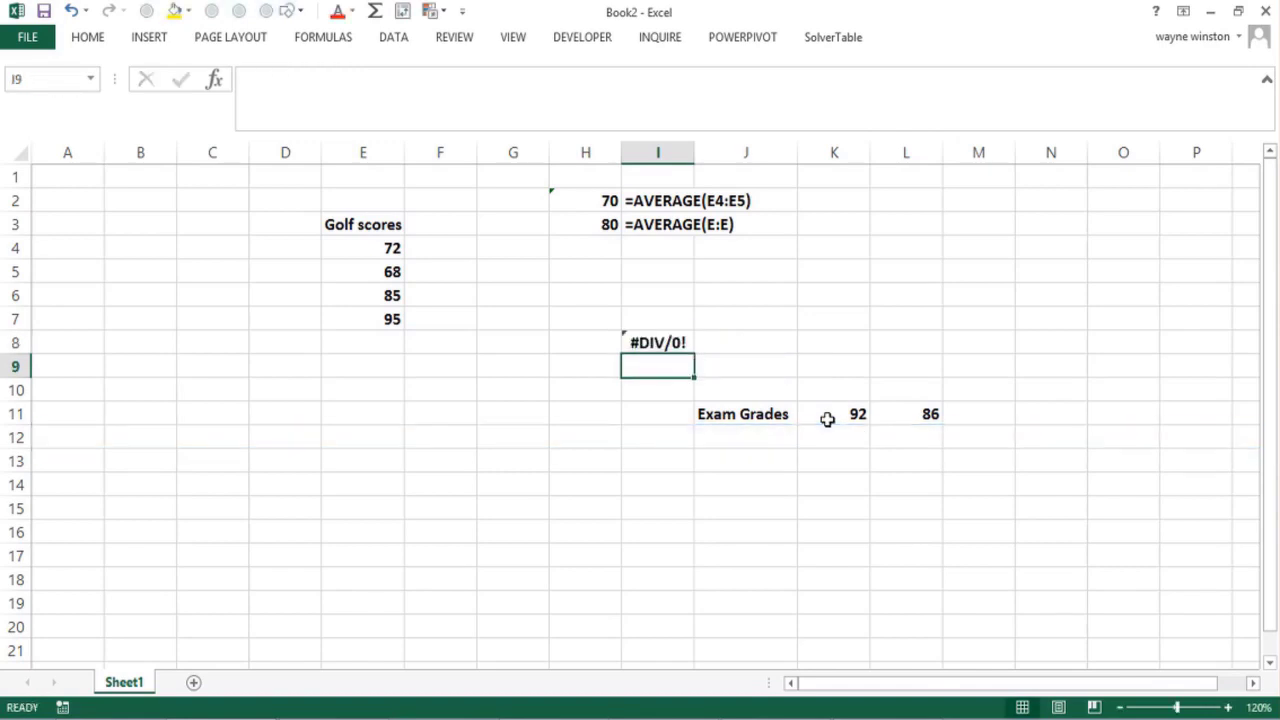
pyautogui.click(662, 341)
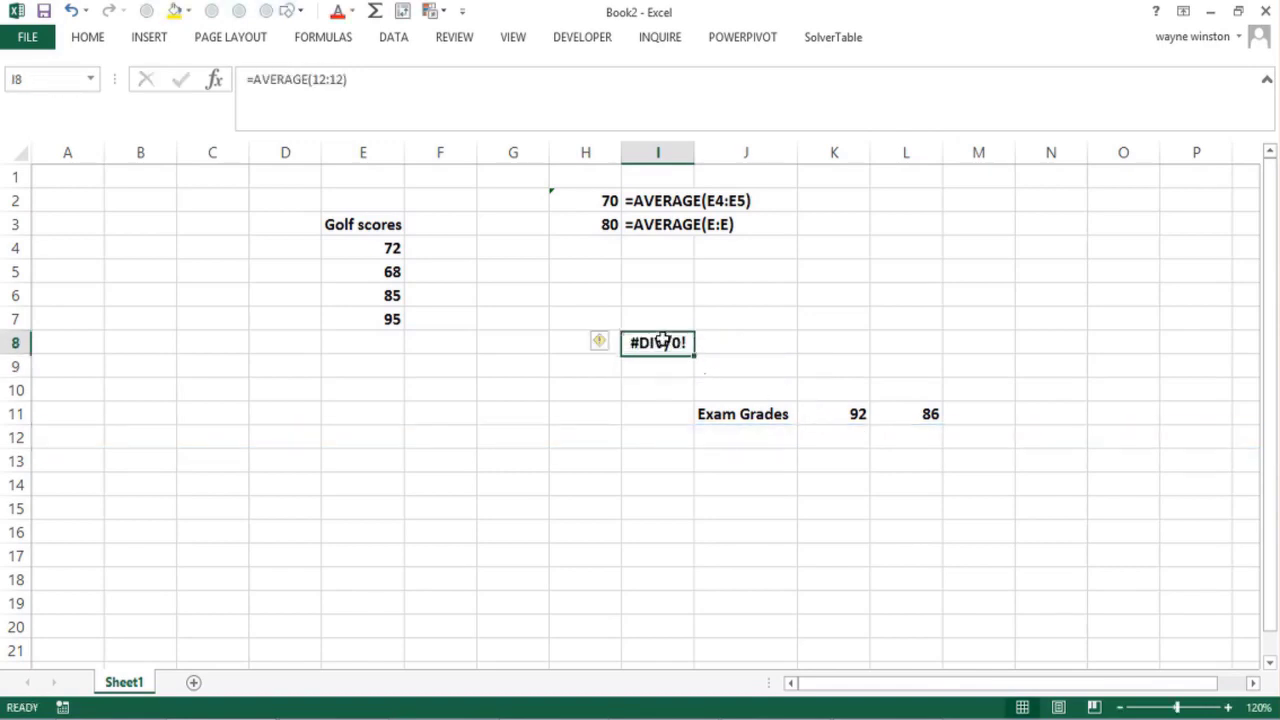
pyautogui.write('=average')
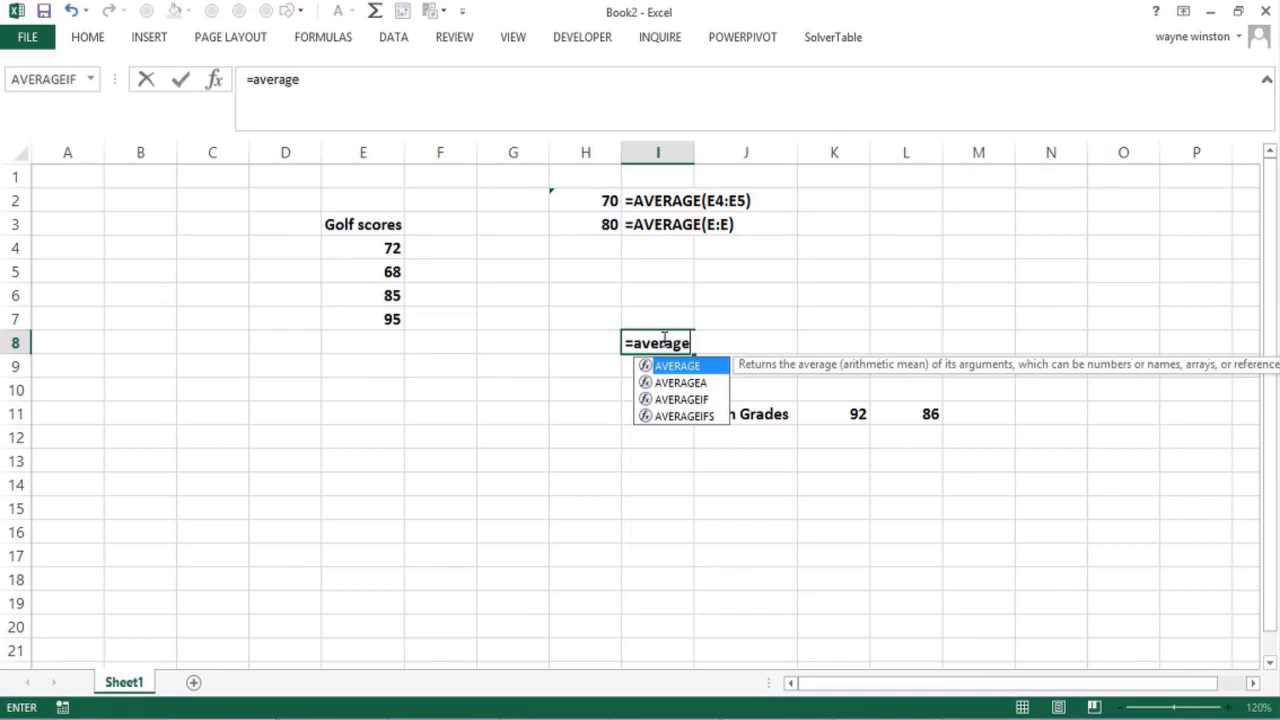
pyautogui.write('(11:')
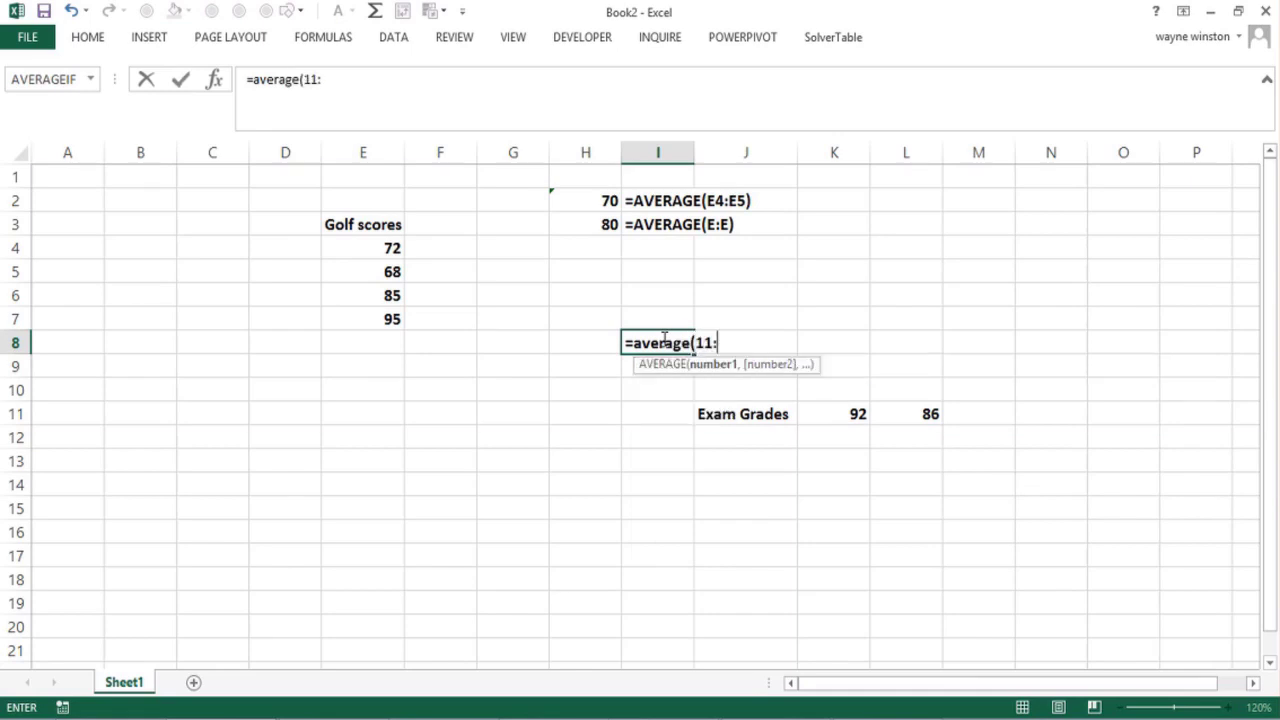
pyautogui.write('11)')
pyautogui.press('Return')
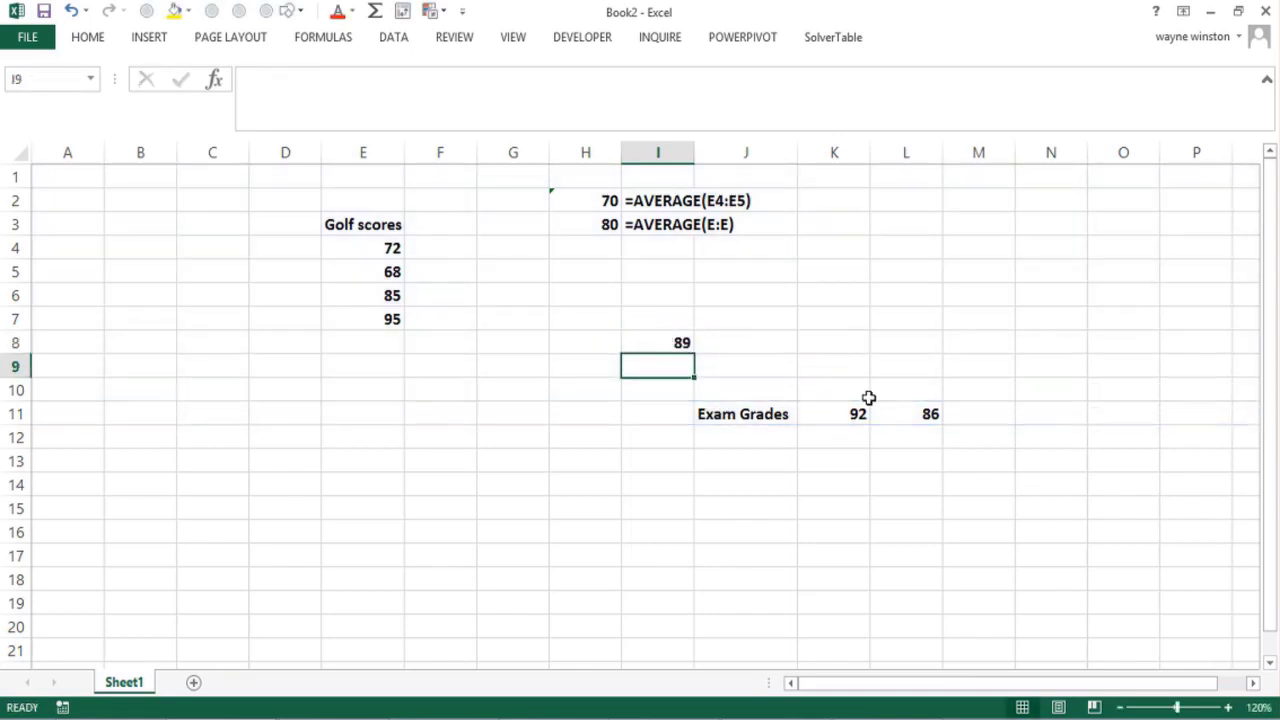
# Step: Add a third exam grade of 100 in M11, making I8 show 92.6667
pyautogui.click(960, 416)
pyautogui.write('100')
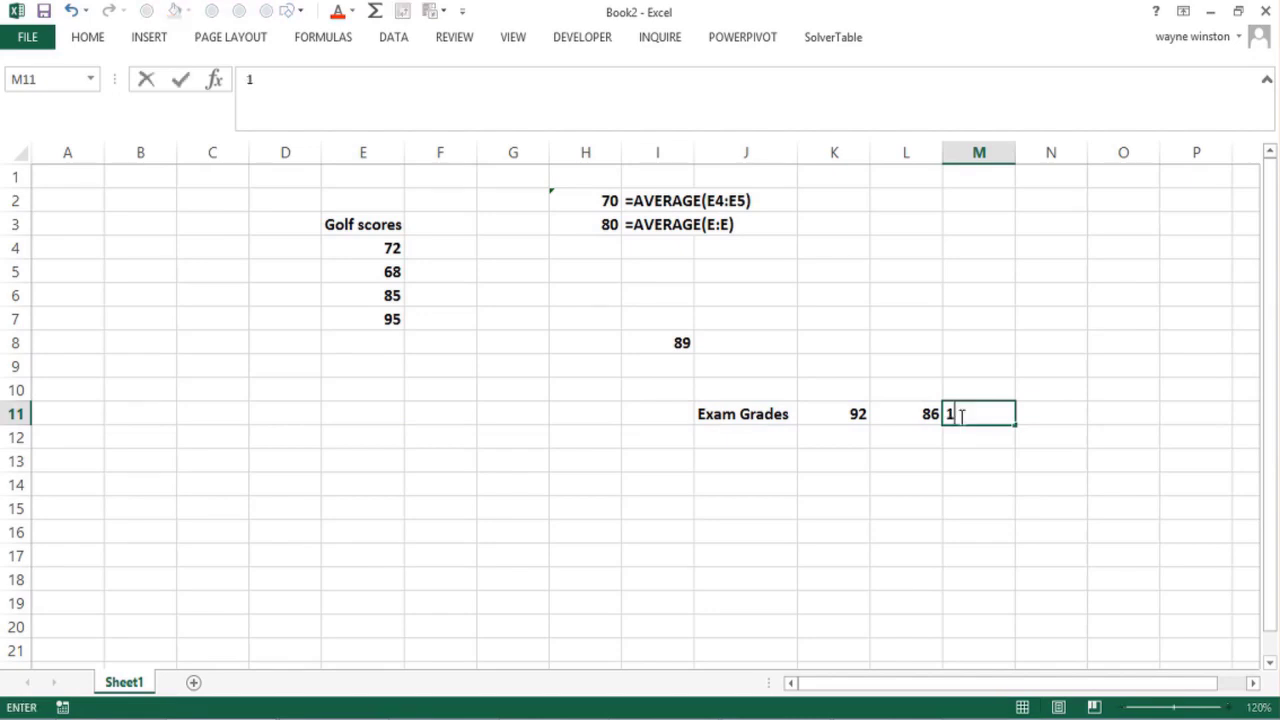
pyautogui.press('Return')
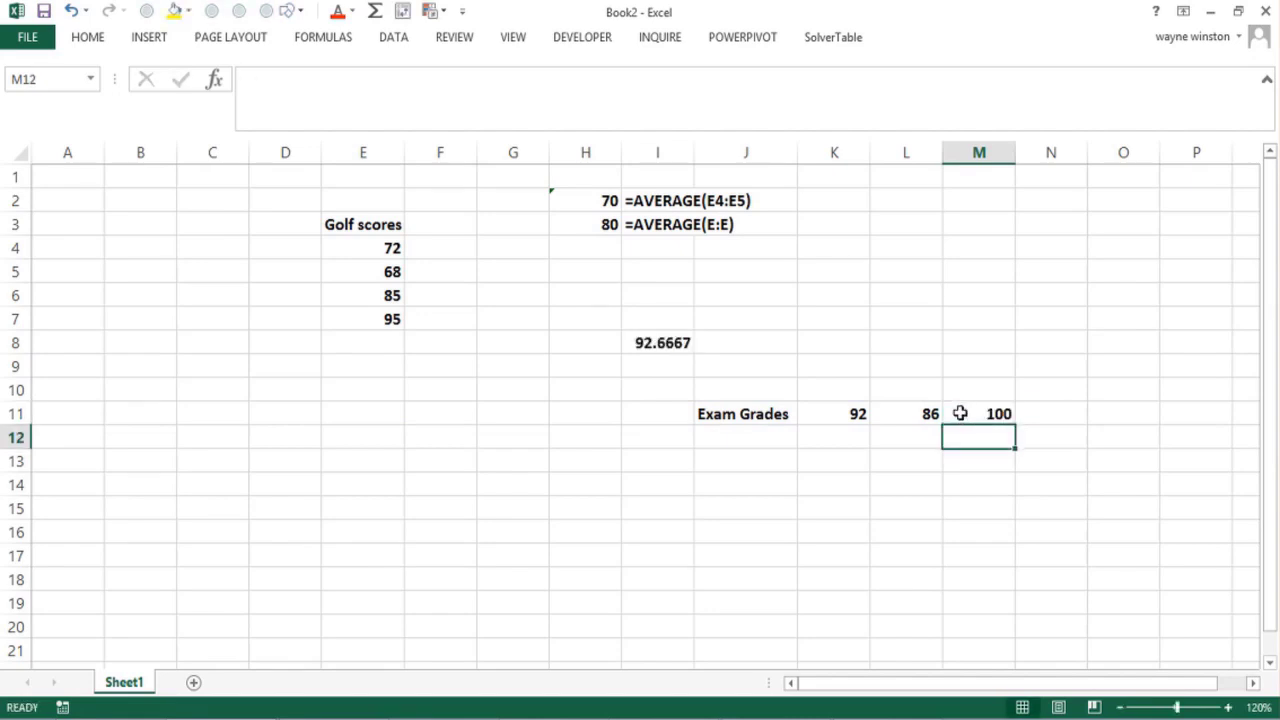
pyautogui.click(960, 412)
pyautogui.click(835, 408)
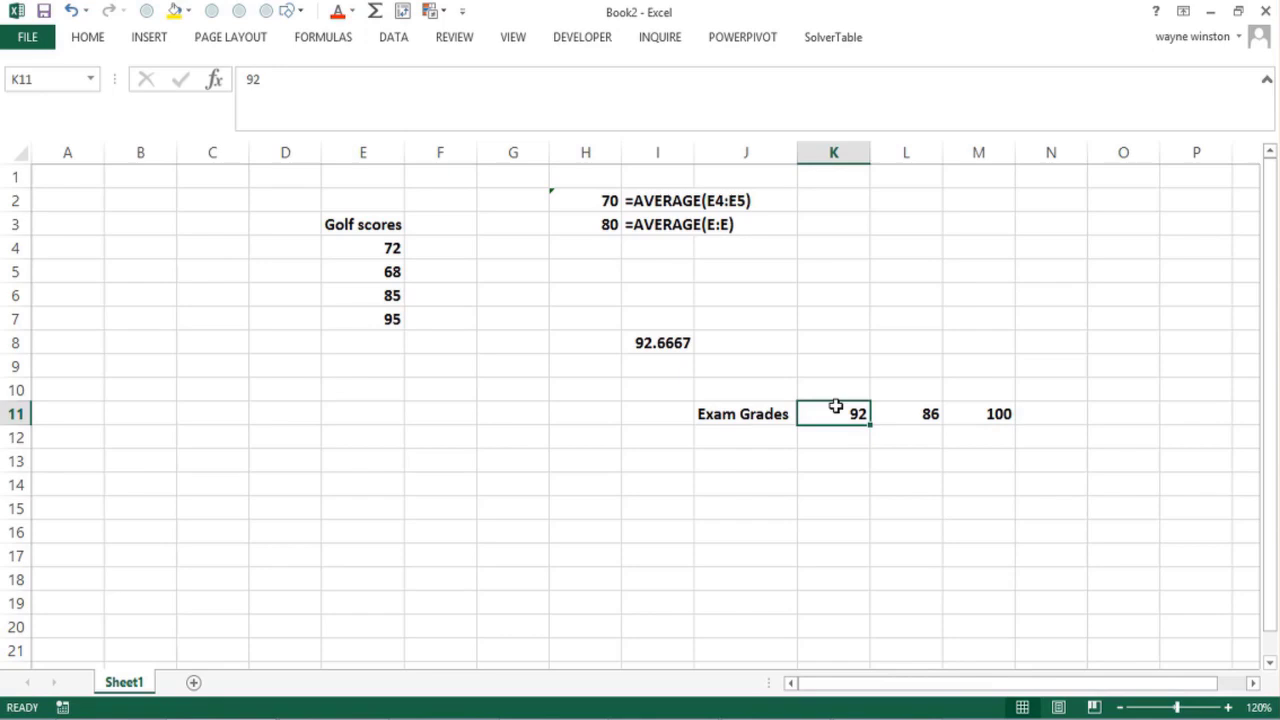
pyautogui.click(323, 37)
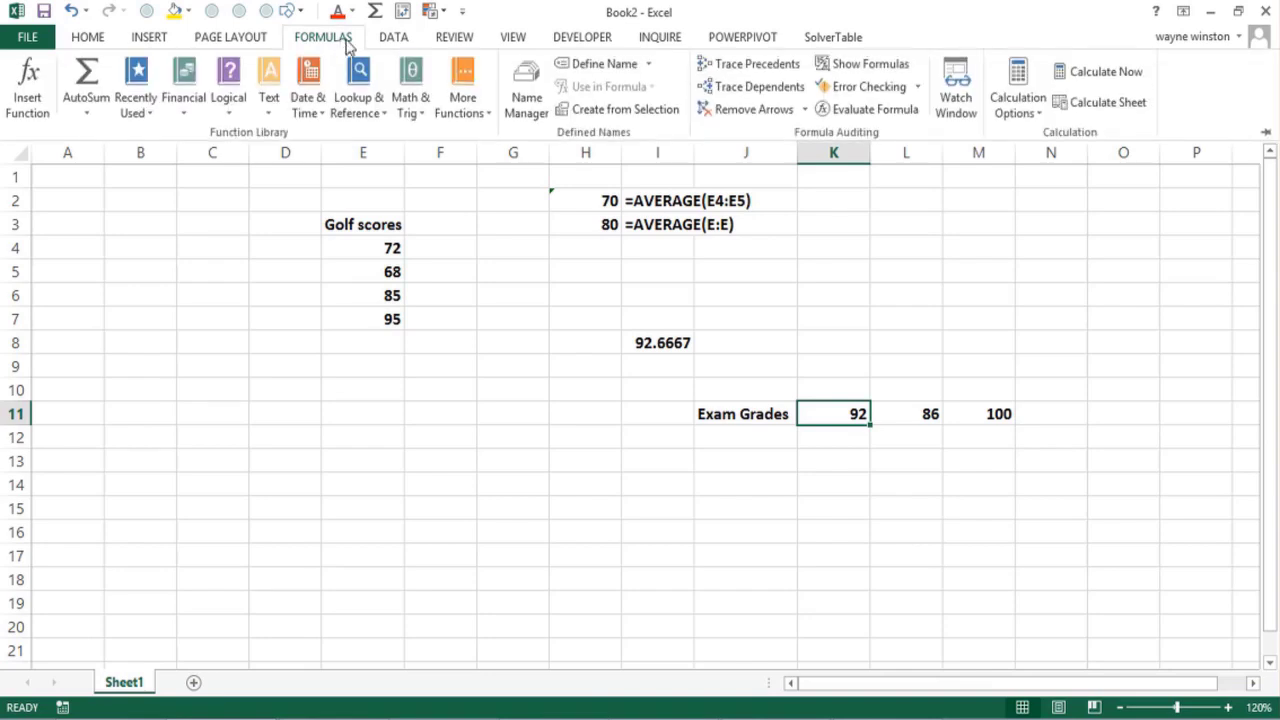
pyautogui.click(648, 64)
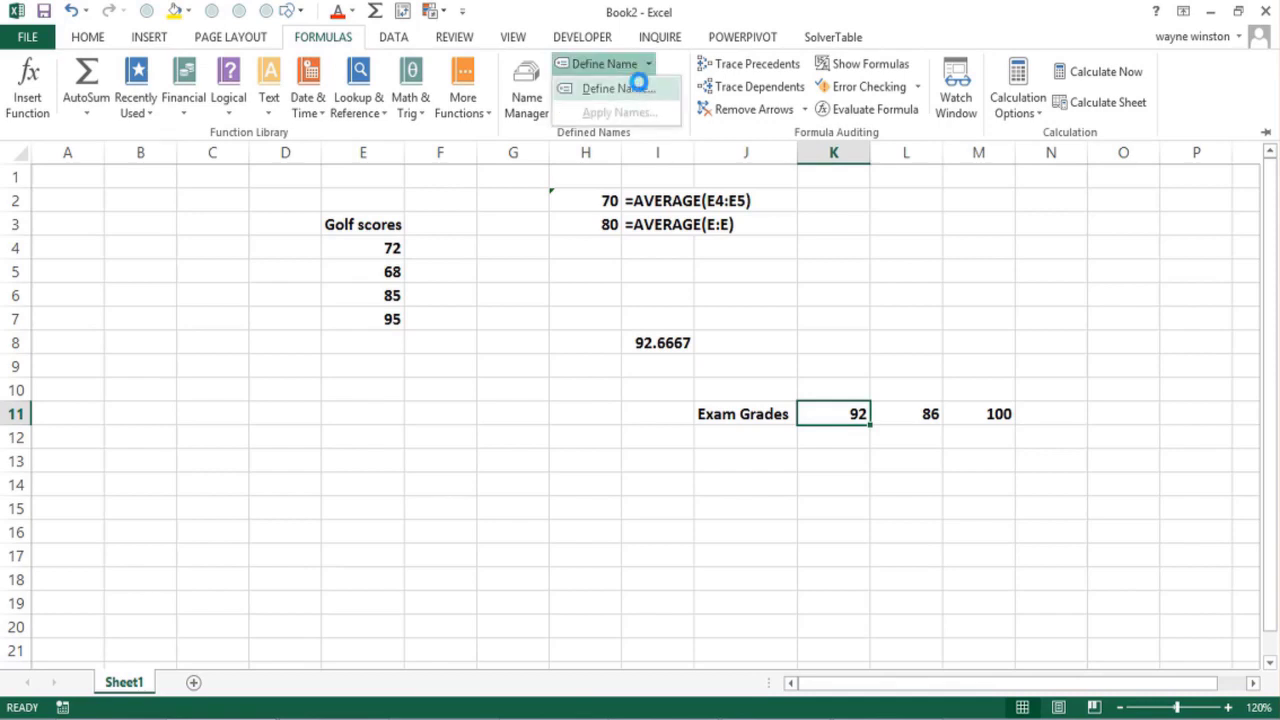
pyautogui.click(640, 88)
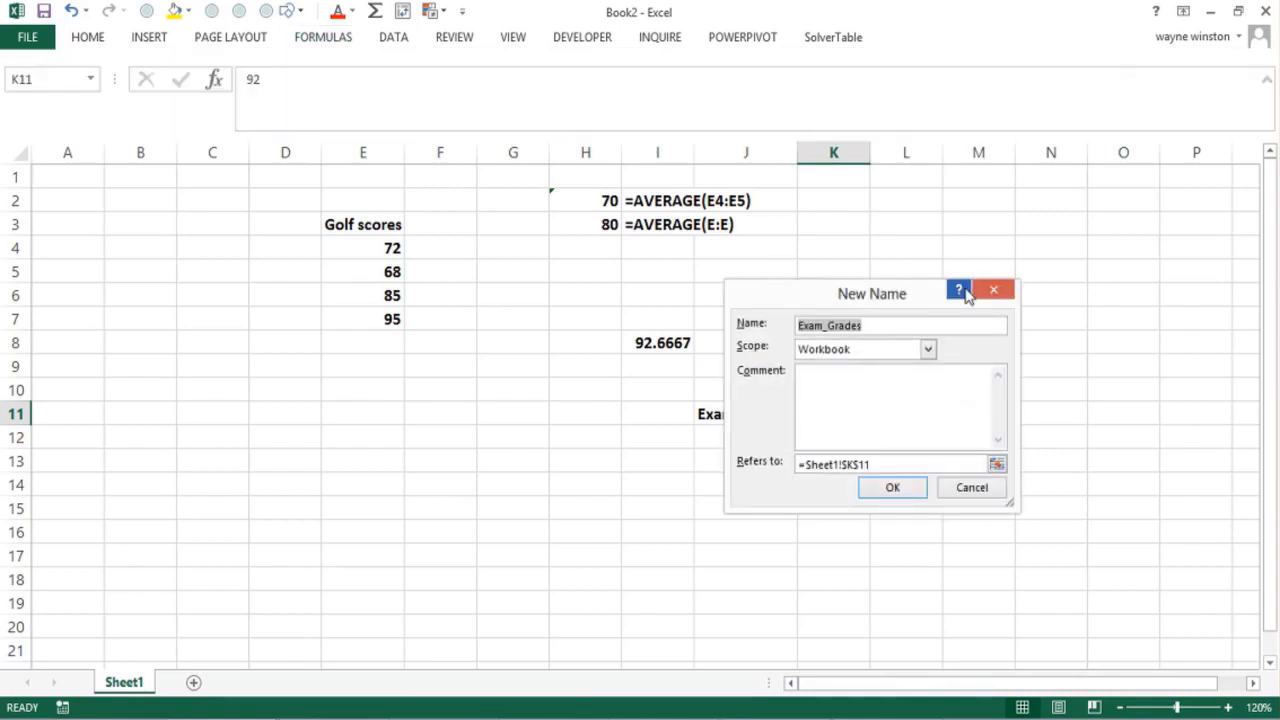
pyautogui.click(994, 284)
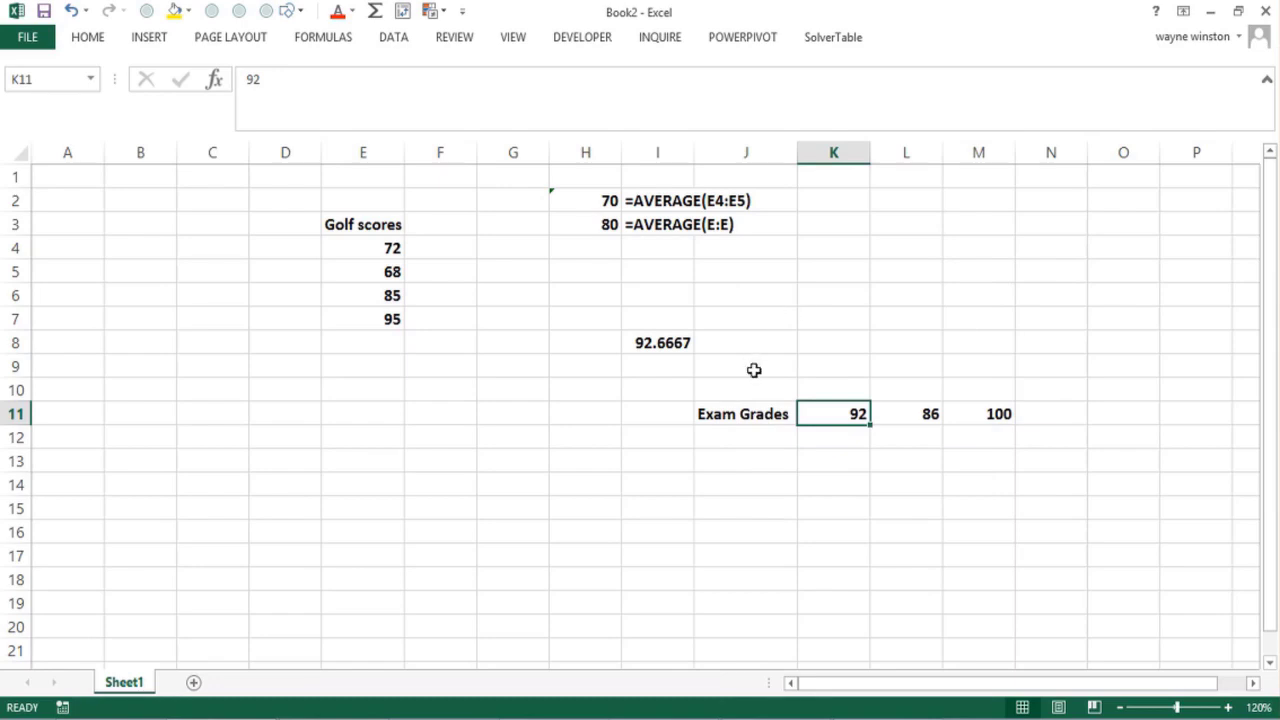
pyautogui.click(748, 411)
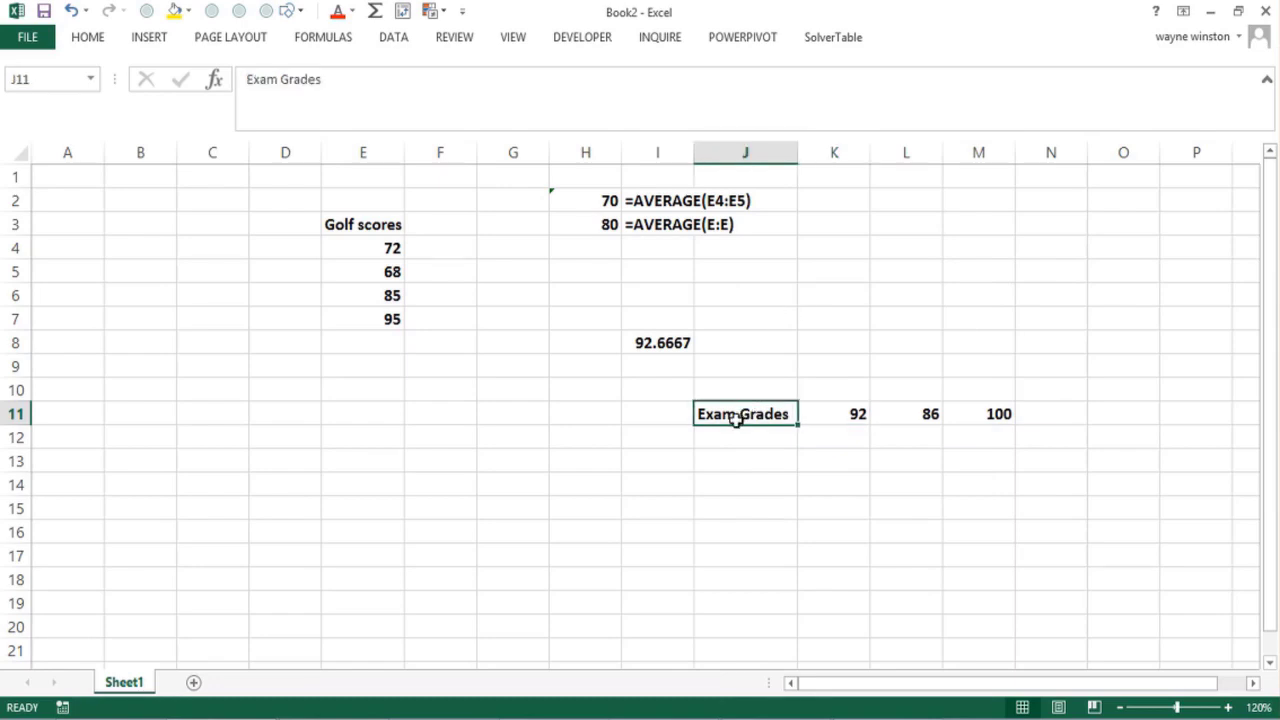
pyautogui.click(740, 441)
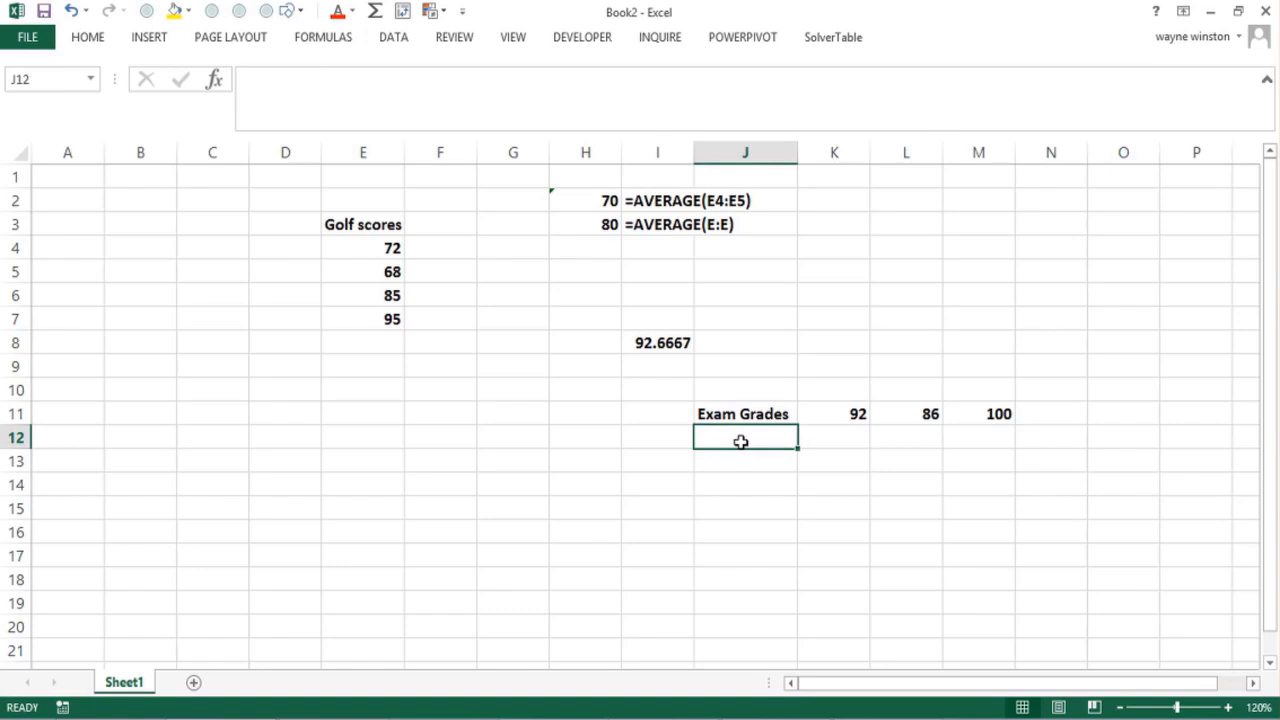